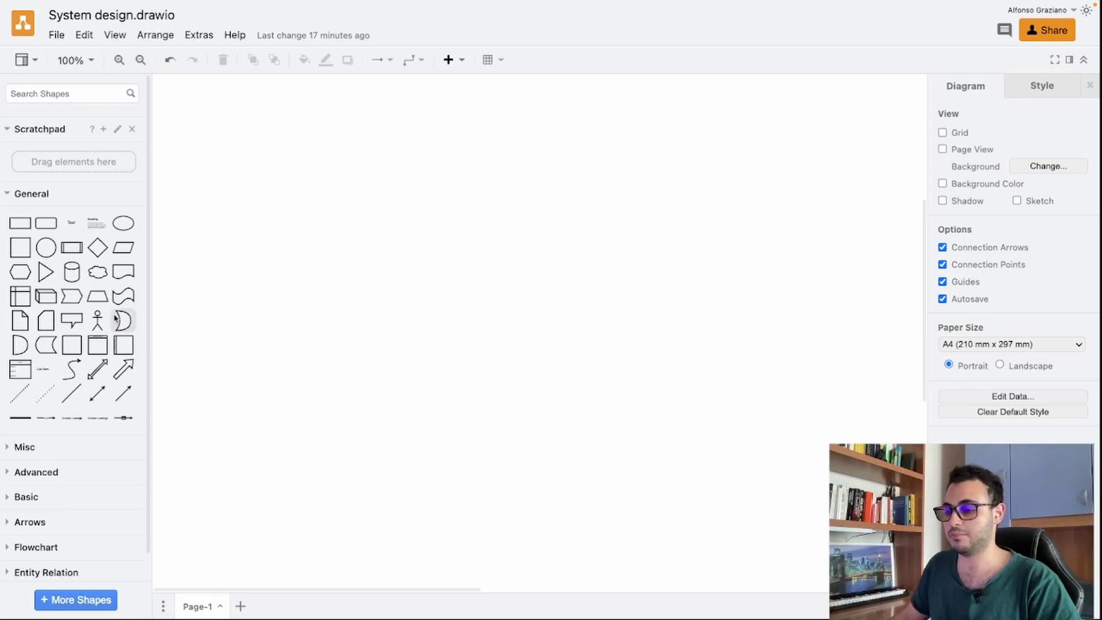
# - Place the Creator stick figure, then add an 'appli' search load balancer below labelled 'Load balancer'
pyautogui.moveTo(97, 321); pyautogui.dragTo(372, 167)
pyautogui.click(70, 93)
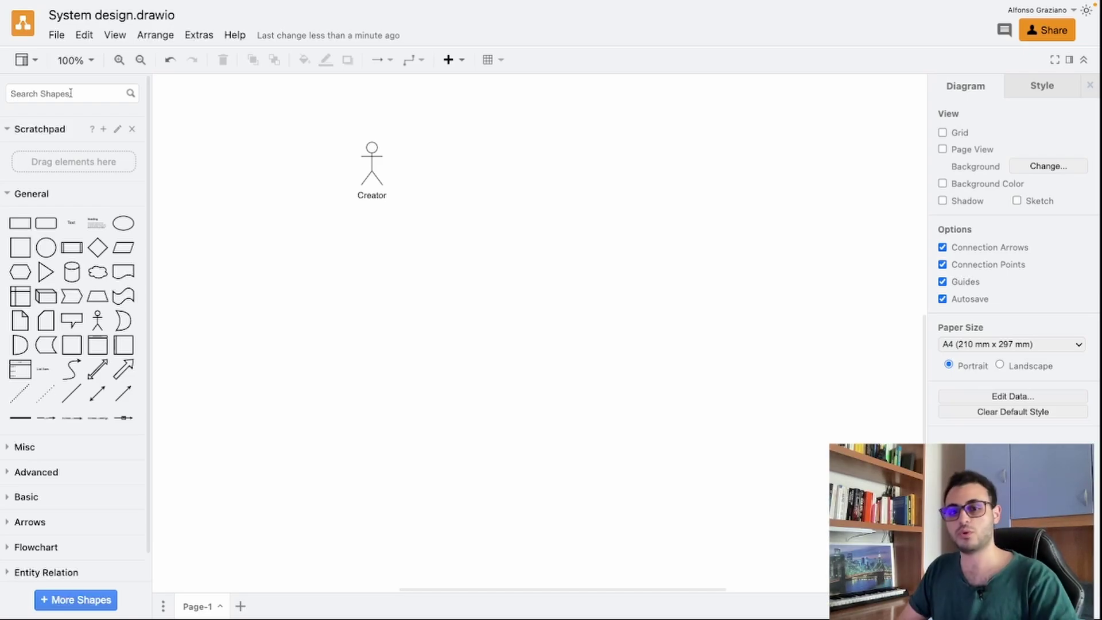
pyautogui.write('application load')
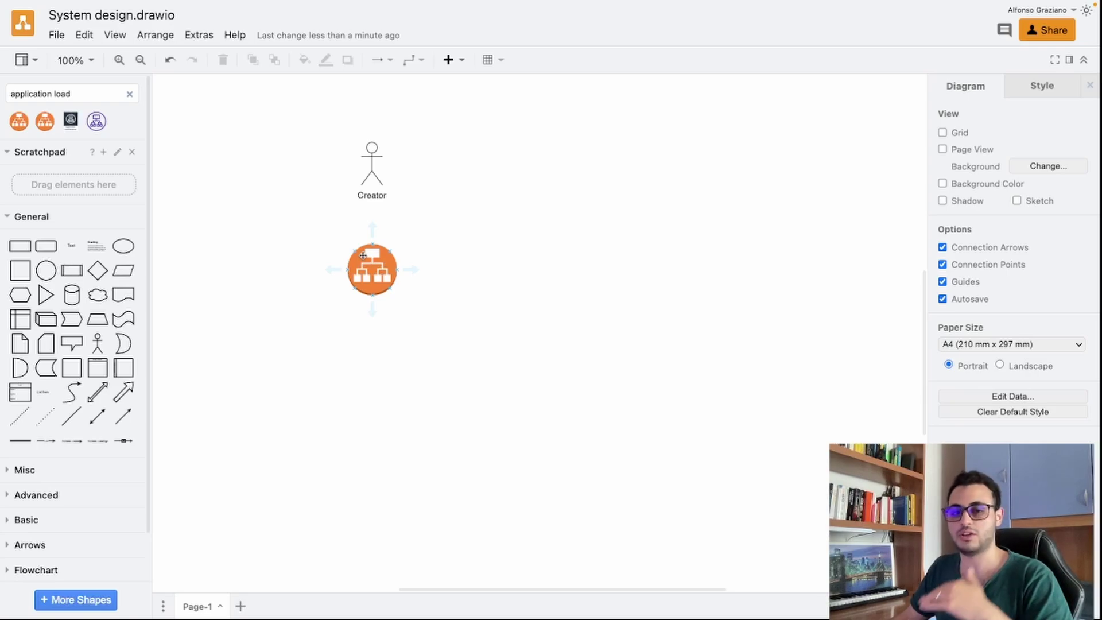
pyautogui.doubleClick(363, 255)
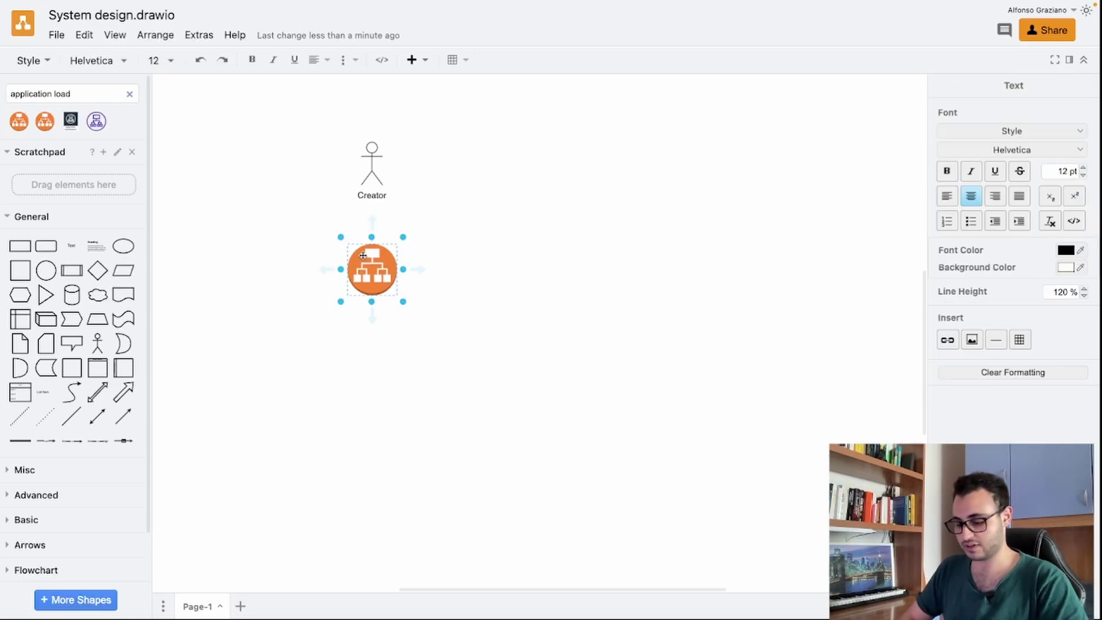
pyautogui.write('Lo')
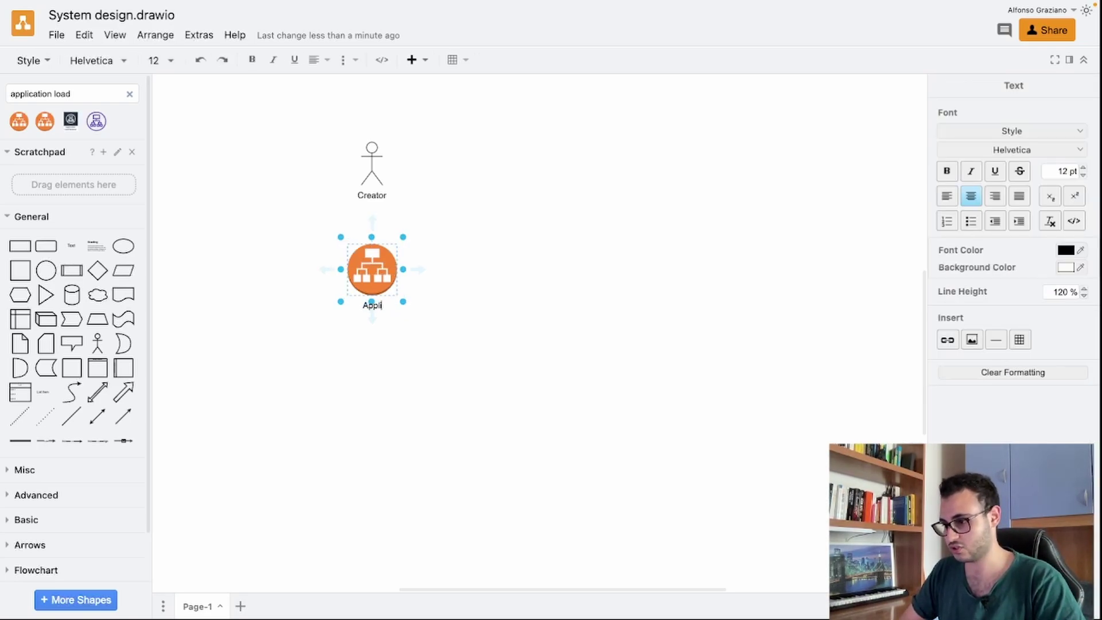
pyautogui.write('ad balancer')
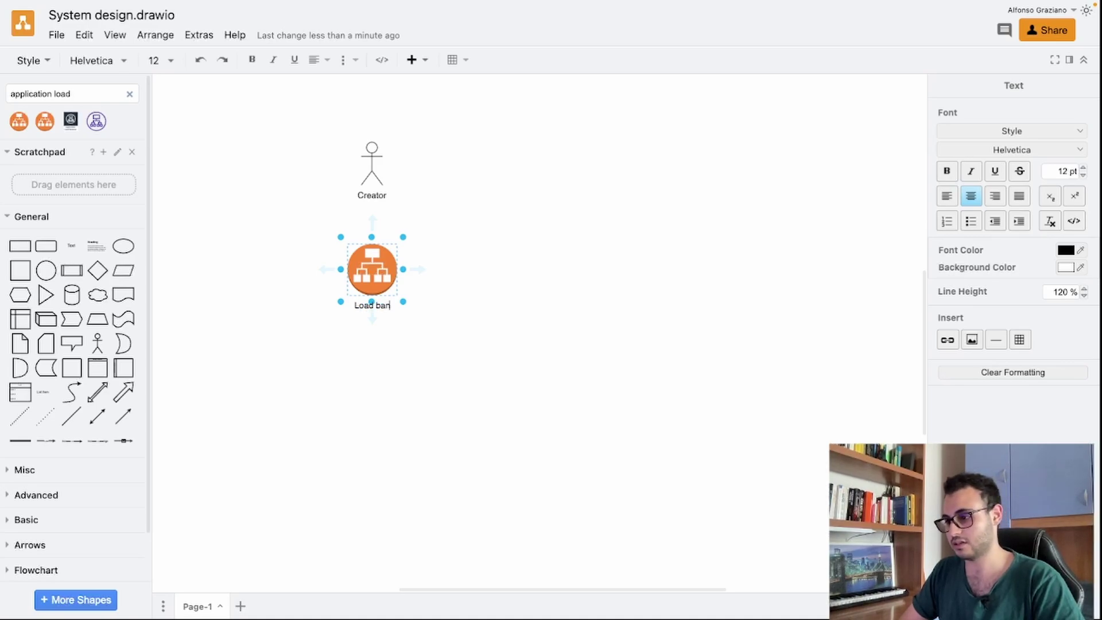
pyautogui.click(409, 241)
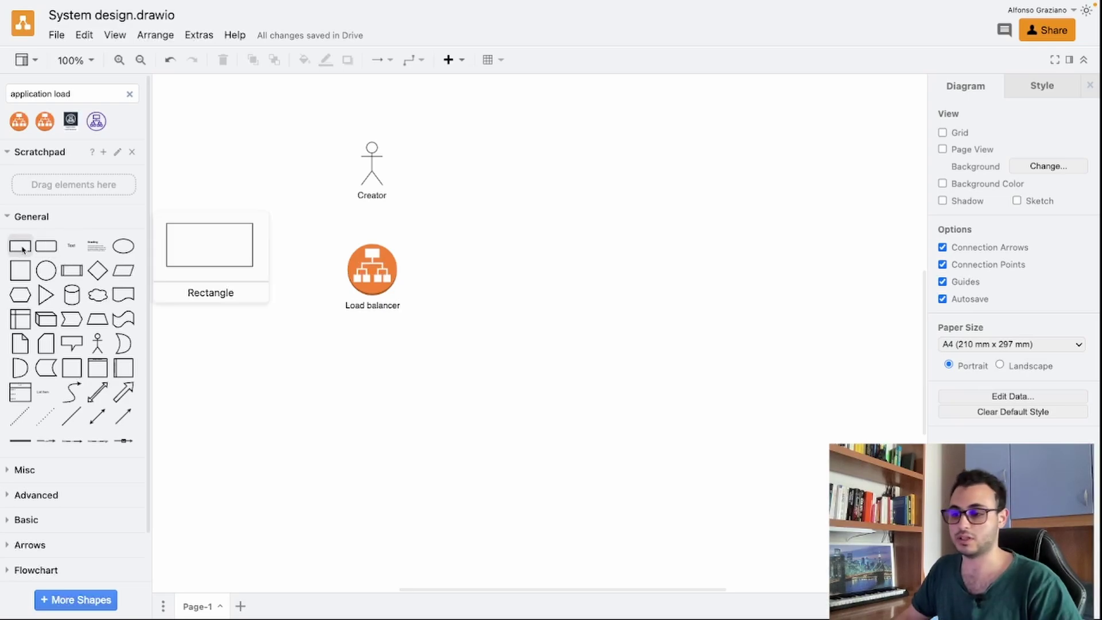
# - Add a rectangle below the load balancer and join them with a straight arrow
pyautogui.moveTo(20, 246); pyautogui.dragTo(221, 354)
pyautogui.moveTo(333, 269); pyautogui.dragTo(265, 356)
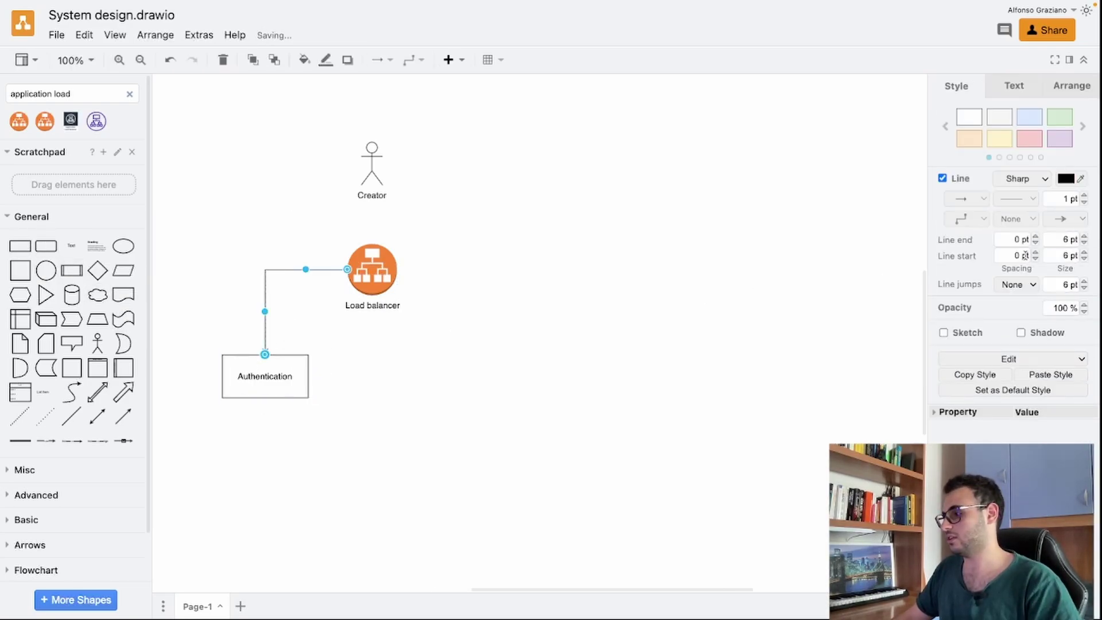
pyautogui.click(965, 220)
pyautogui.click(956, 235)
pyautogui.click(512, 298)
# - Draw an arrow from the Creator actor down to the load balancer
pyautogui.click(372, 155)
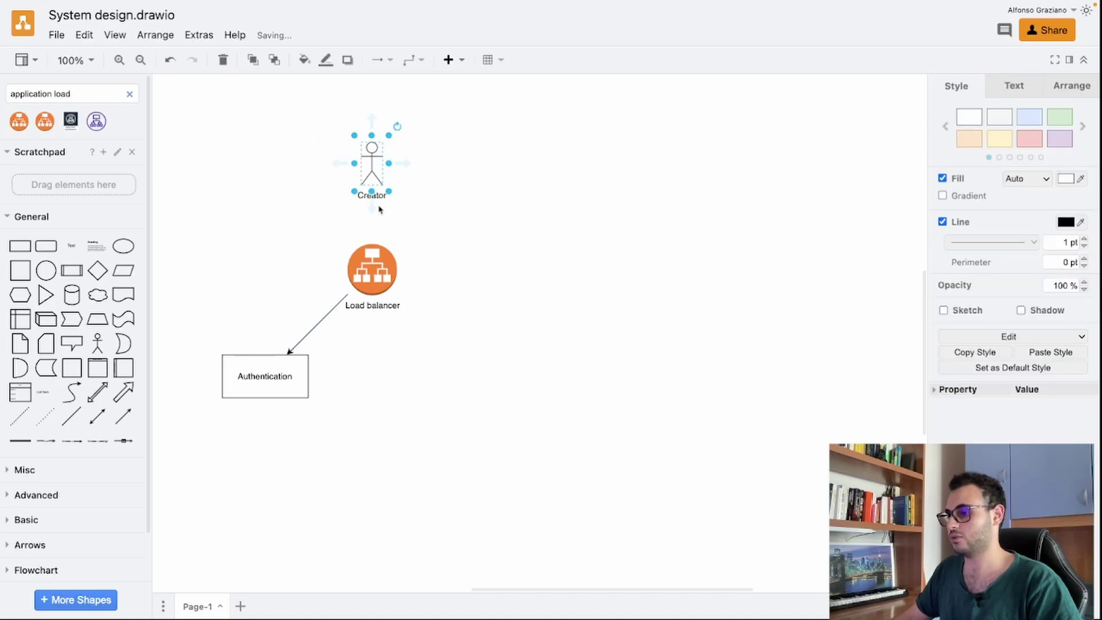
pyautogui.moveTo(372, 207); pyautogui.dragTo(374, 256)
pyautogui.click(514, 258)
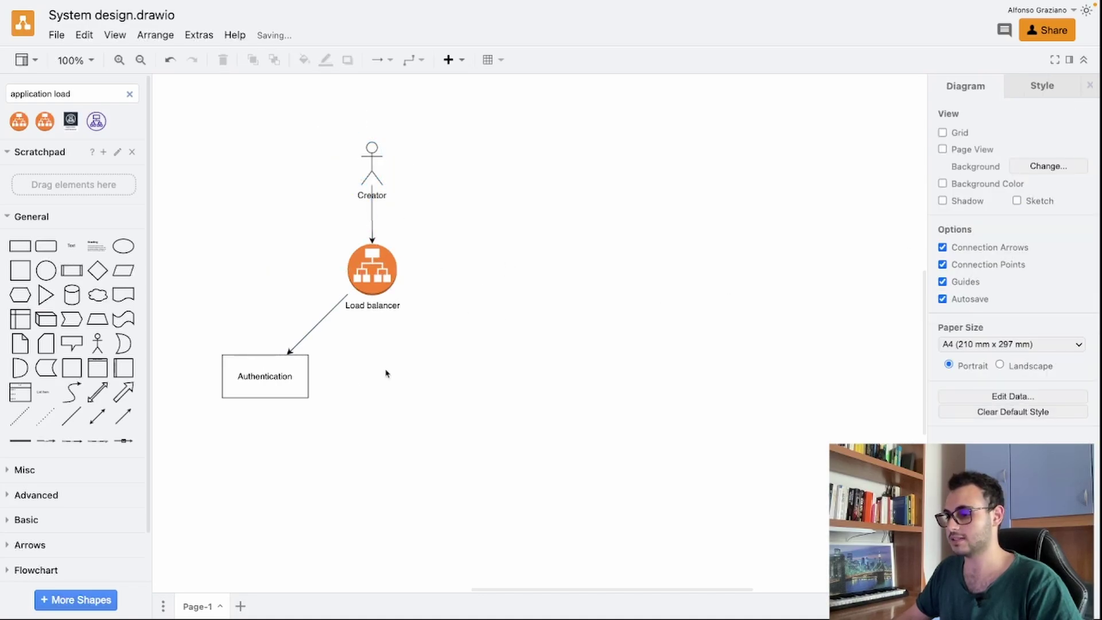
pyautogui.click(294, 380)
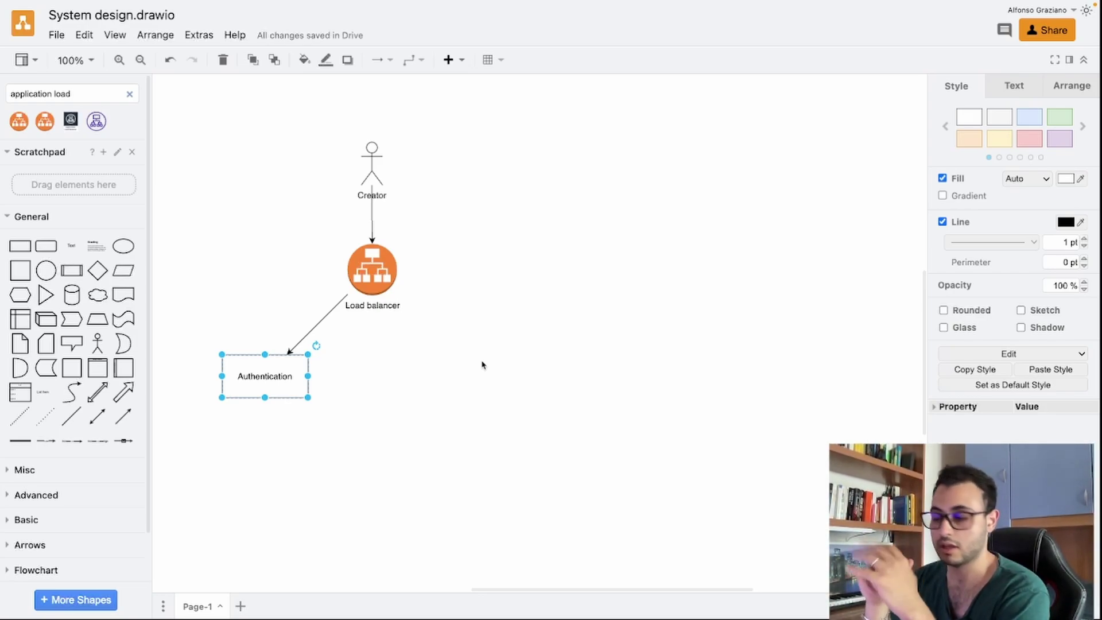
pyautogui.scroll(1, 476, 365)
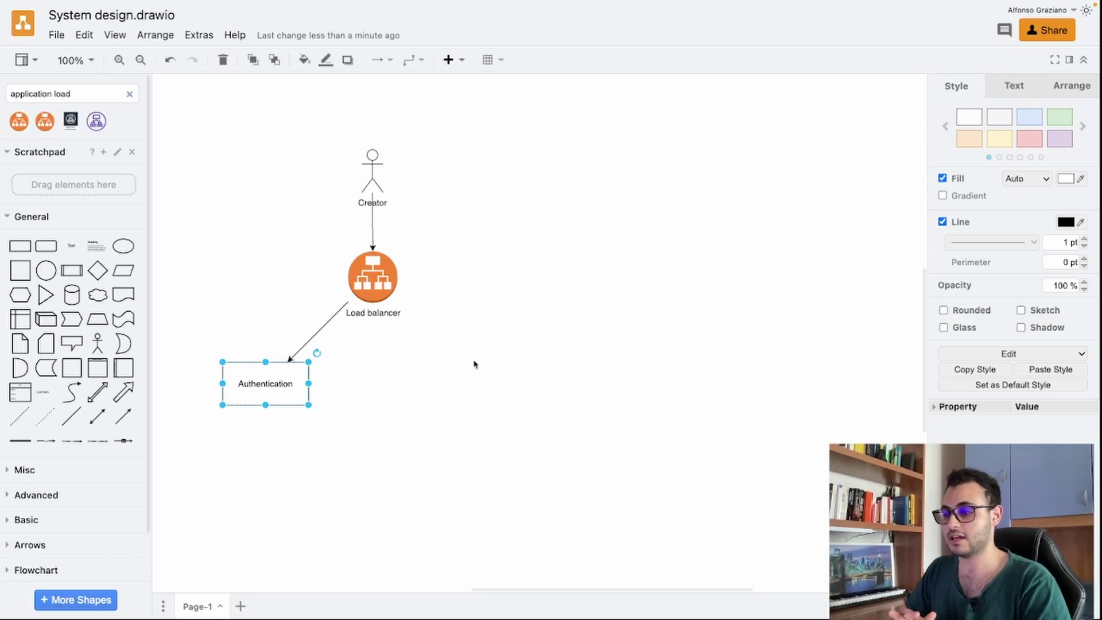
pyautogui.hscroll(-2, 475, 364)
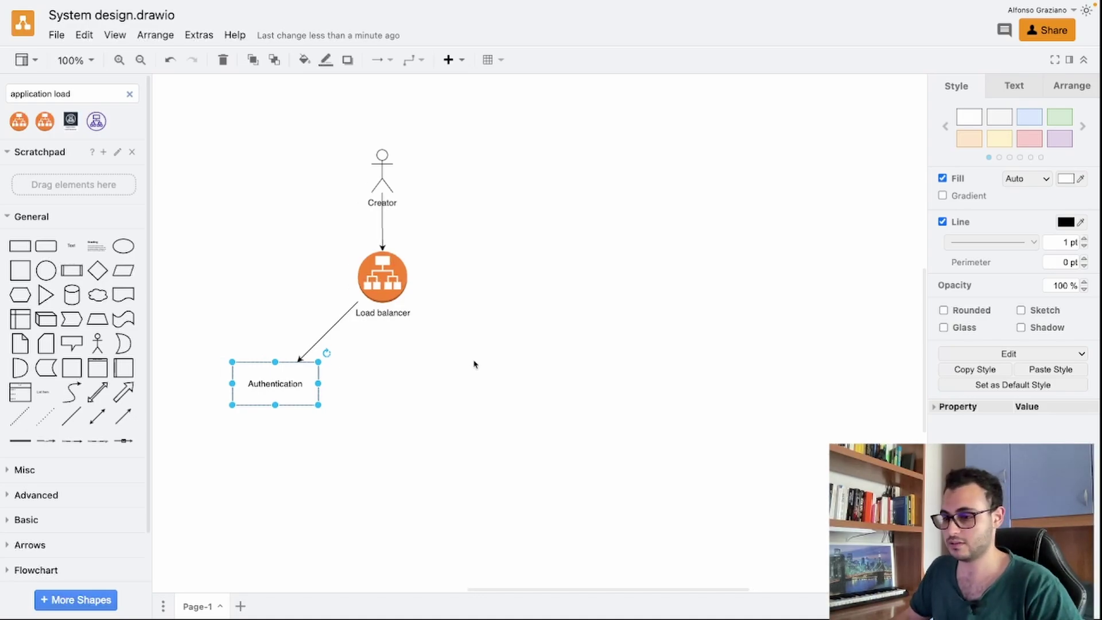
# - Add a new rectangle left of the load balancer labelled 'KYC'
pyautogui.moveTo(19, 247); pyautogui.dragTo(196, 255)
pyautogui.doubleClick(237, 283)
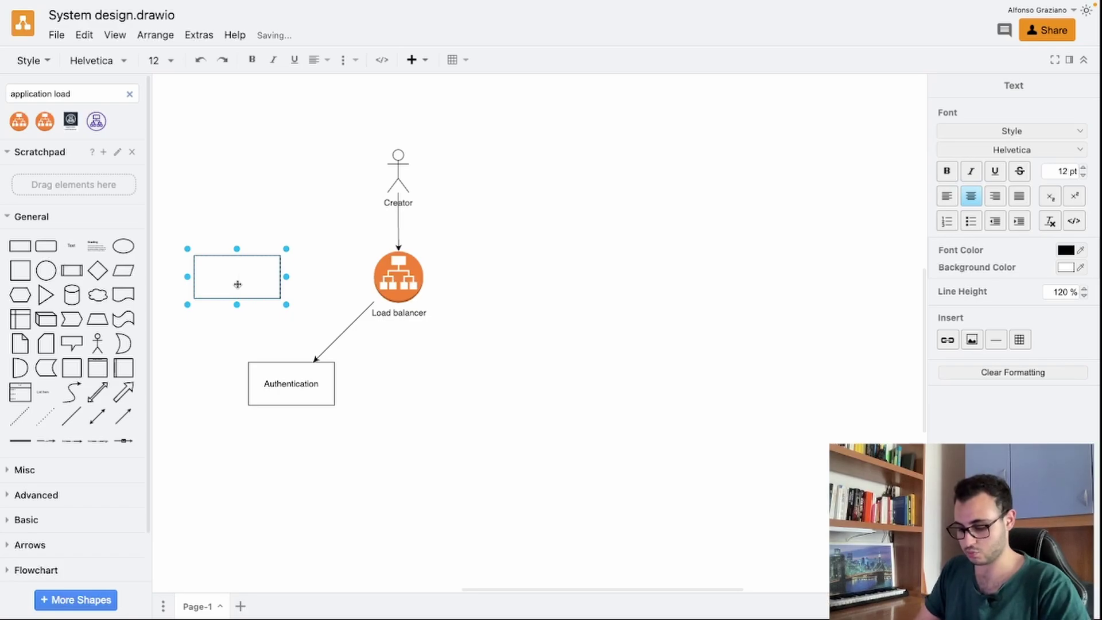
pyautogui.write('KYC')
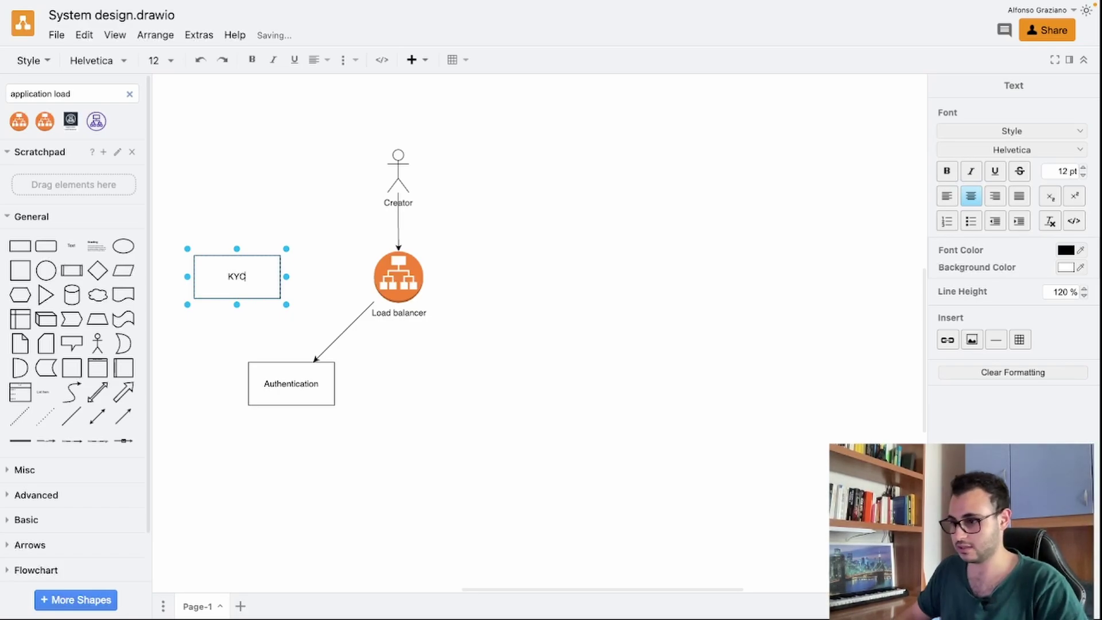
pyautogui.click(205, 356)
# - Connect Authentication to KYC with a straight arrow
pyautogui.click(316, 388)
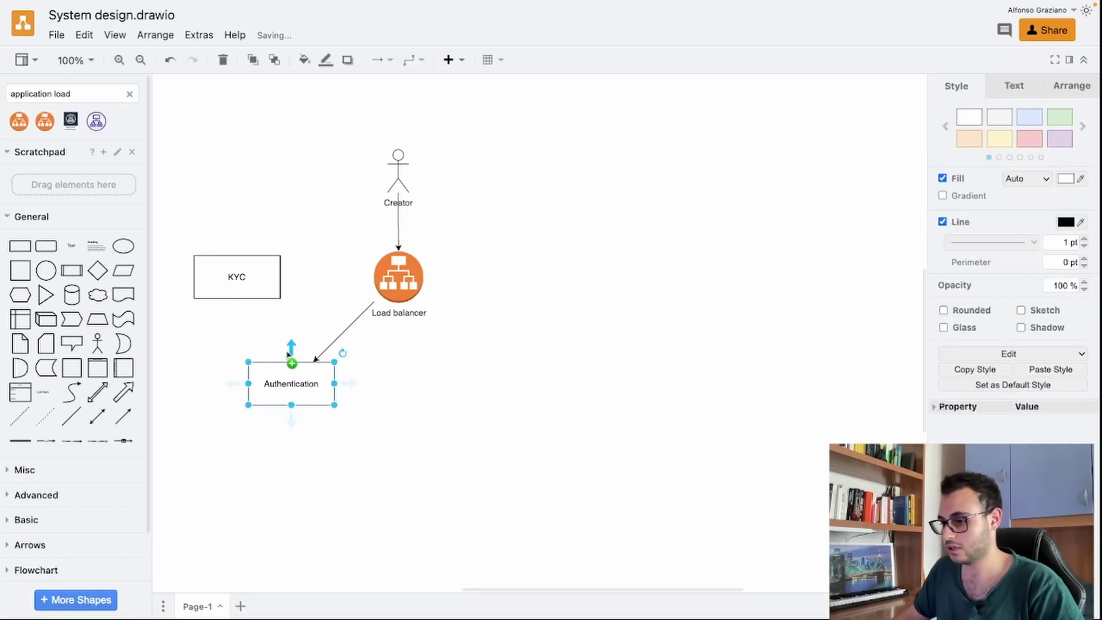
pyautogui.moveTo(291, 360); pyautogui.dragTo(243, 284)
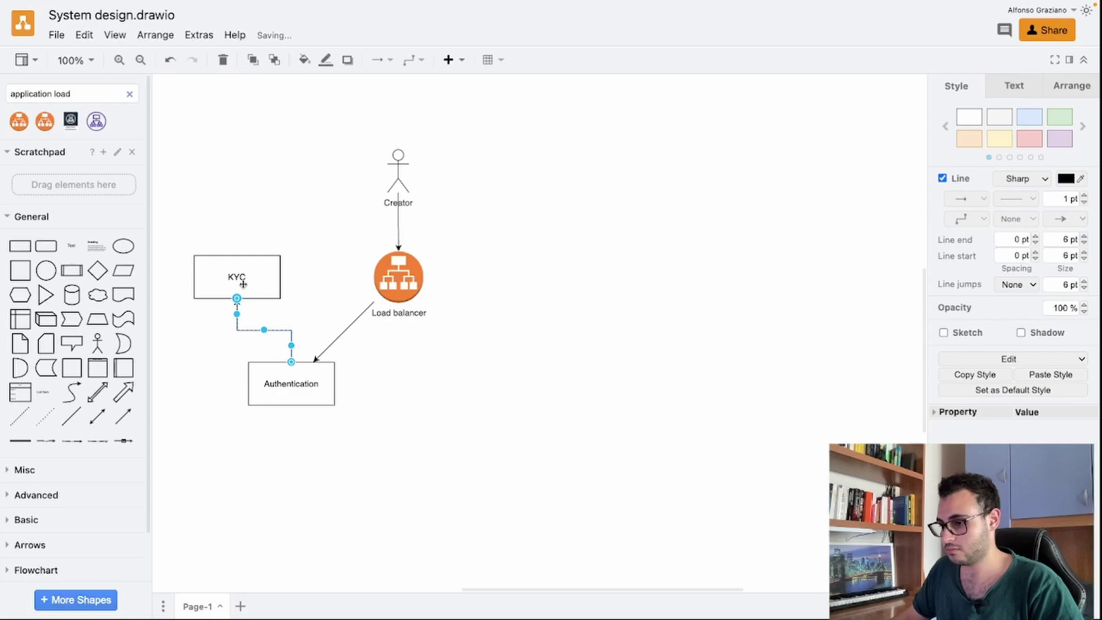
pyautogui.click(970, 219)
pyautogui.click(957, 241)
pyautogui.click(492, 339)
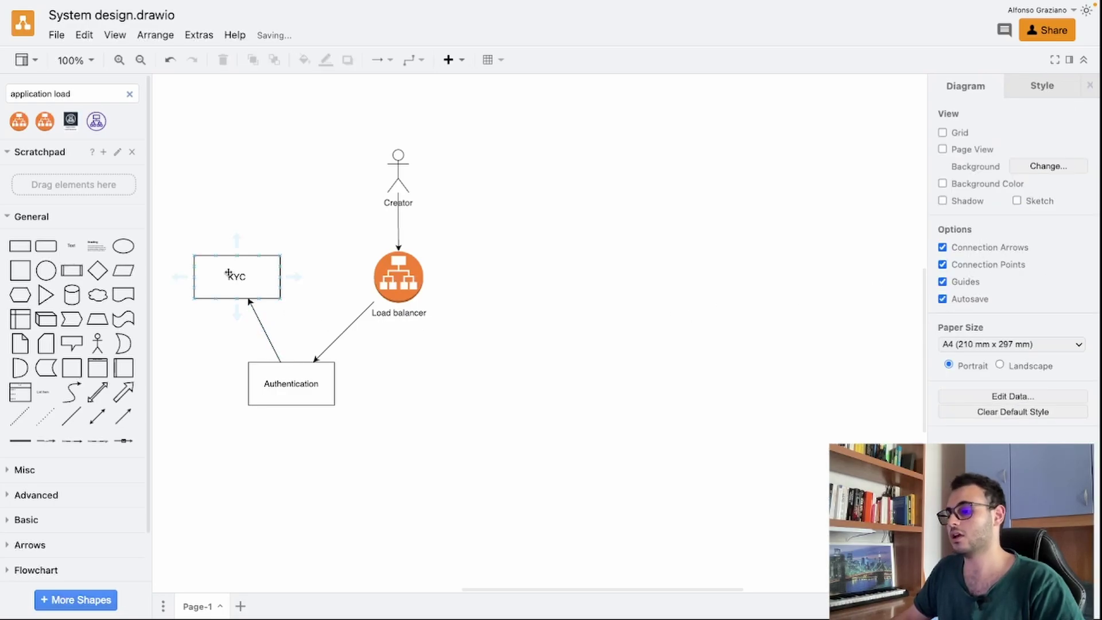
# - Nudge the KYC box down-left and make the Authentication-to-KYC arrow dashed
pyautogui.moveTo(227, 271); pyautogui.dragTo(213, 293)
pyautogui.click(252, 337)
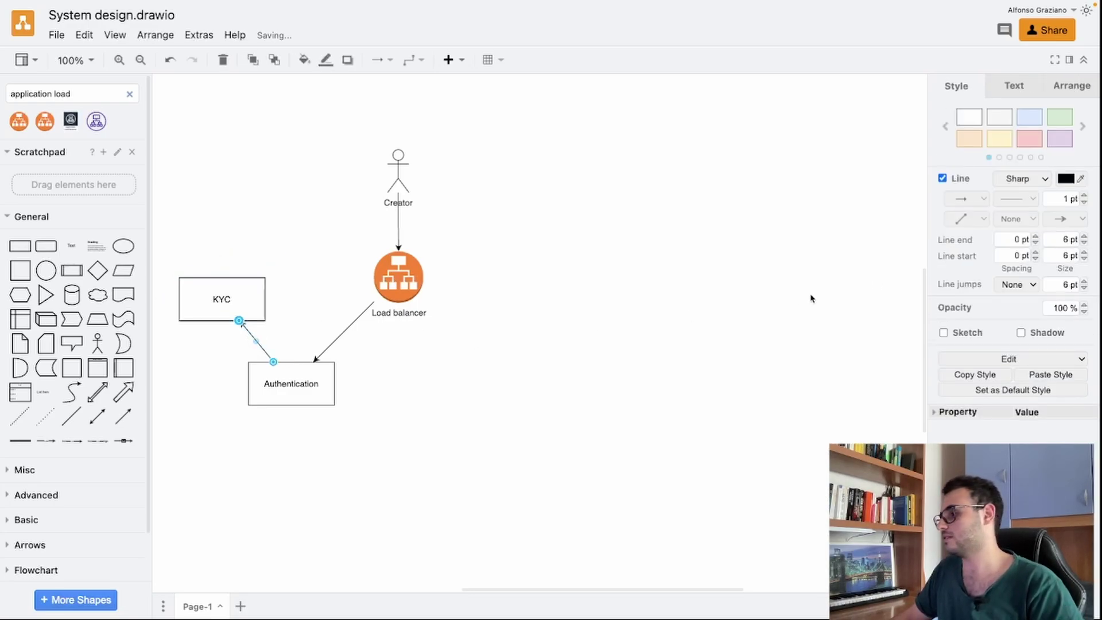
pyautogui.click(1013, 198)
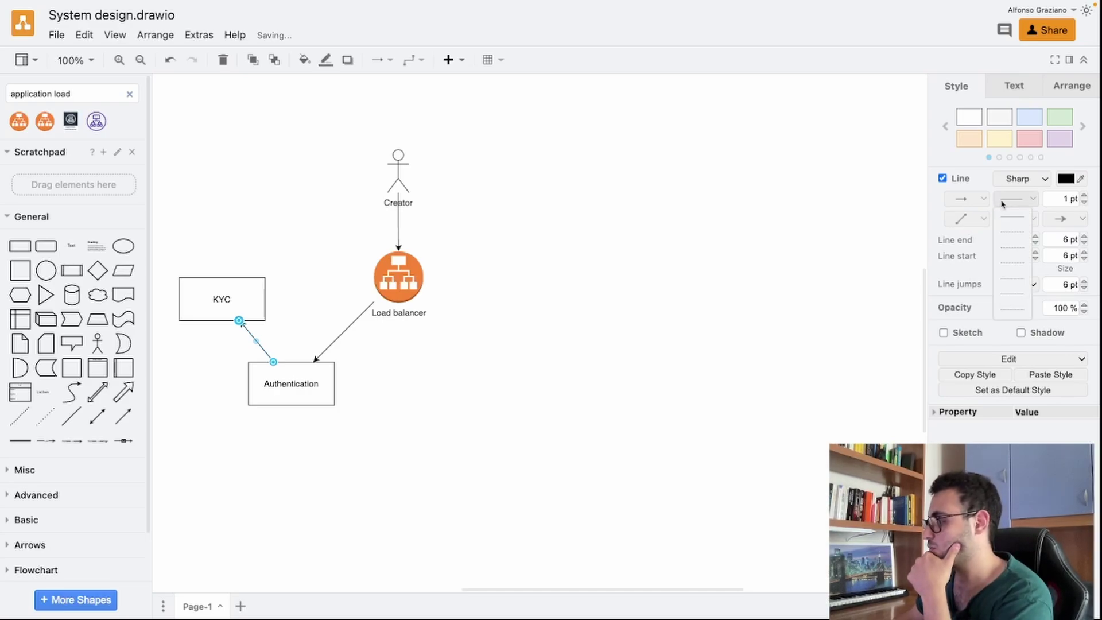
pyautogui.click(1010, 233)
pyautogui.click(746, 313)
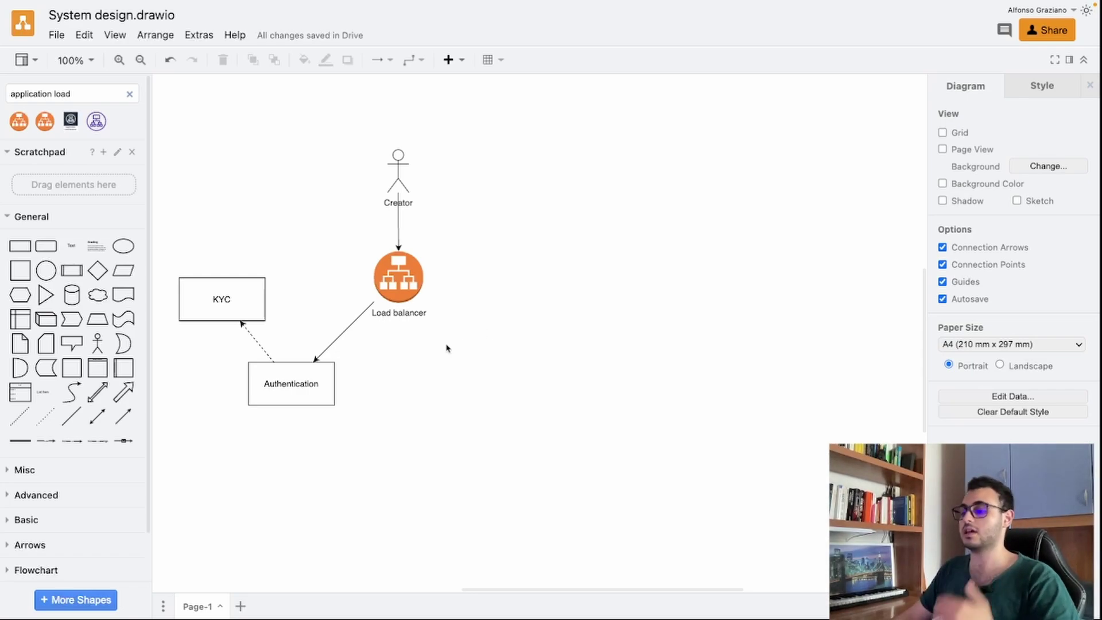
# - Duplicate Authentication to its right and link the load balancer to the copy with a straight arrow
pyautogui.click(270, 402)
pyautogui.moveTo(270, 402); pyautogui.dragTo(397, 401)
pyautogui.click(398, 287)
pyautogui.moveTo(398, 323); pyautogui.dragTo(419, 388)
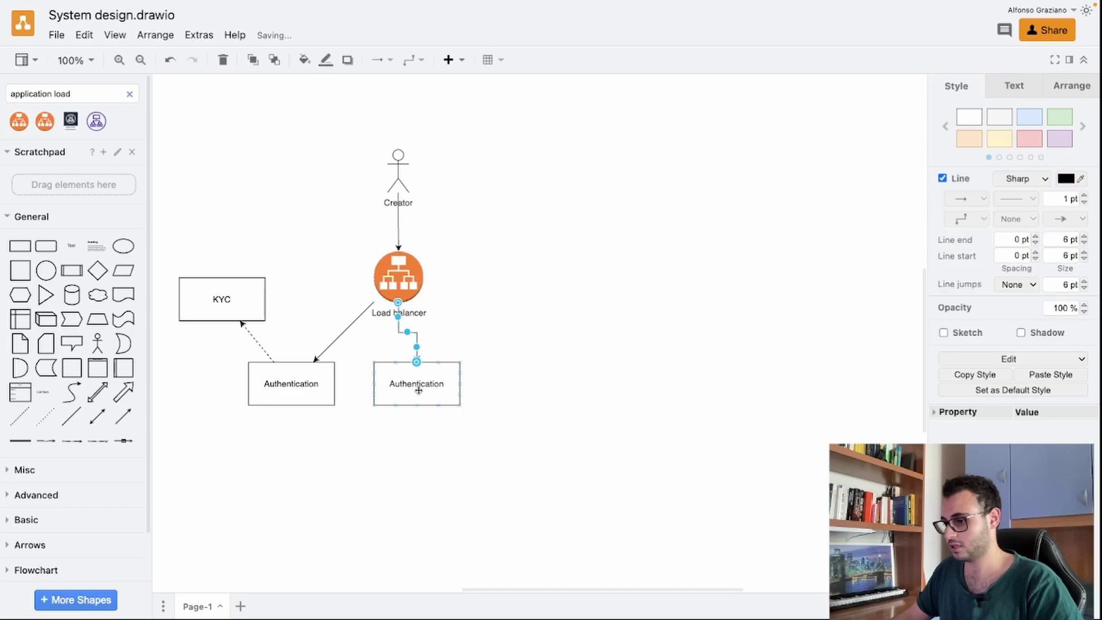
pyautogui.click(419, 391)
pyautogui.click(408, 331)
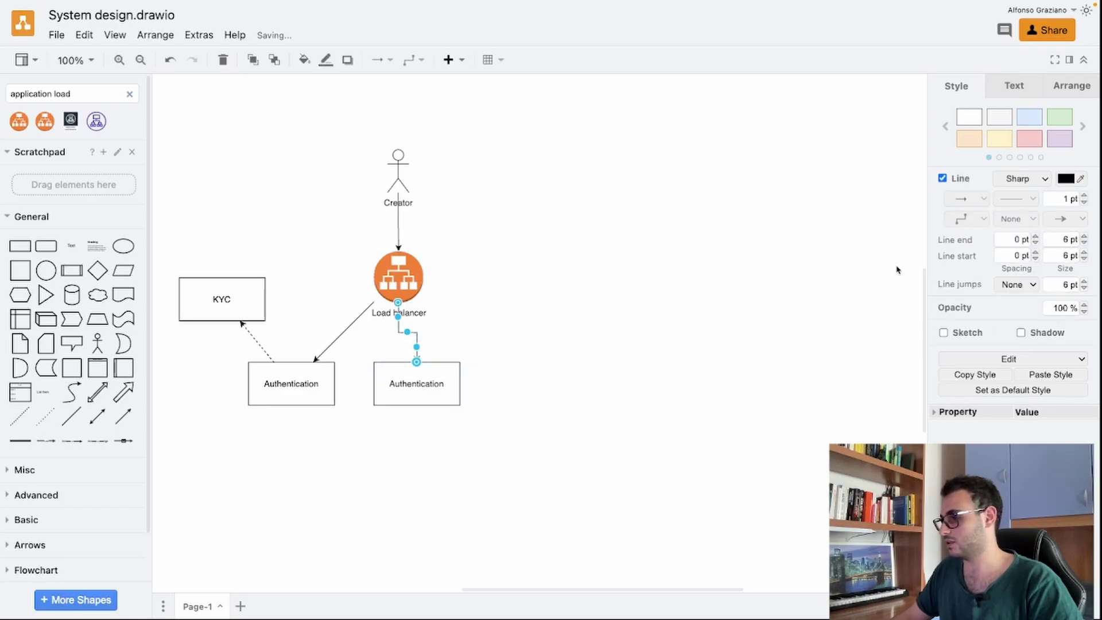
pyautogui.click(964, 219)
pyautogui.click(956, 239)
# - Rename the copy 'Content upload', shift it further right, and clear the shape search
pyautogui.click(461, 403)
pyautogui.doubleClick(431, 394)
pyautogui.write('Content')
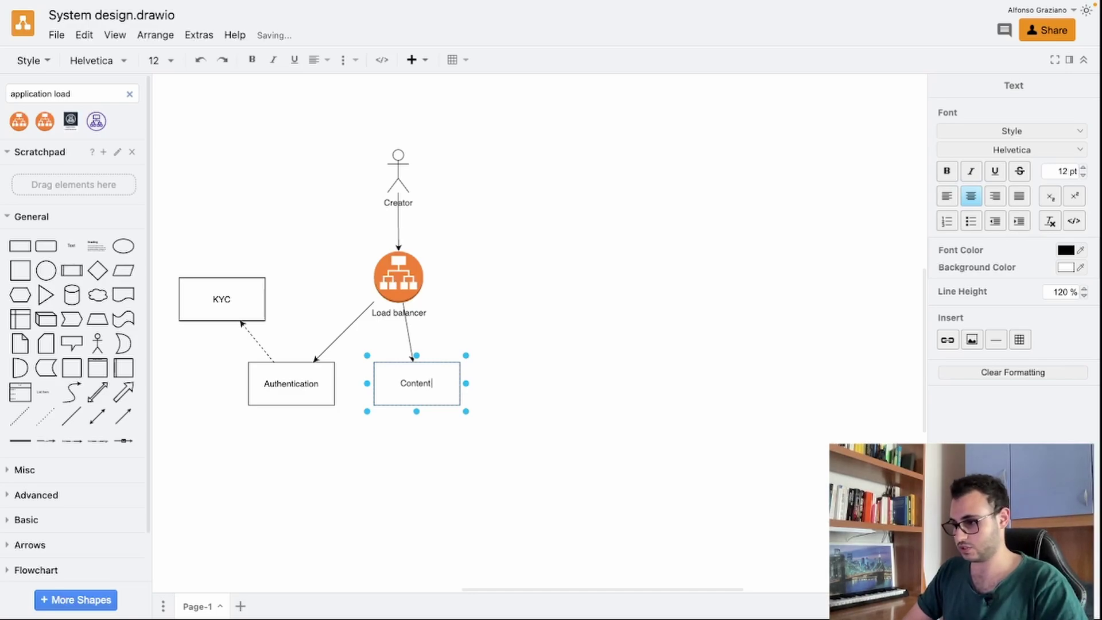
pyautogui.write(' upload service')
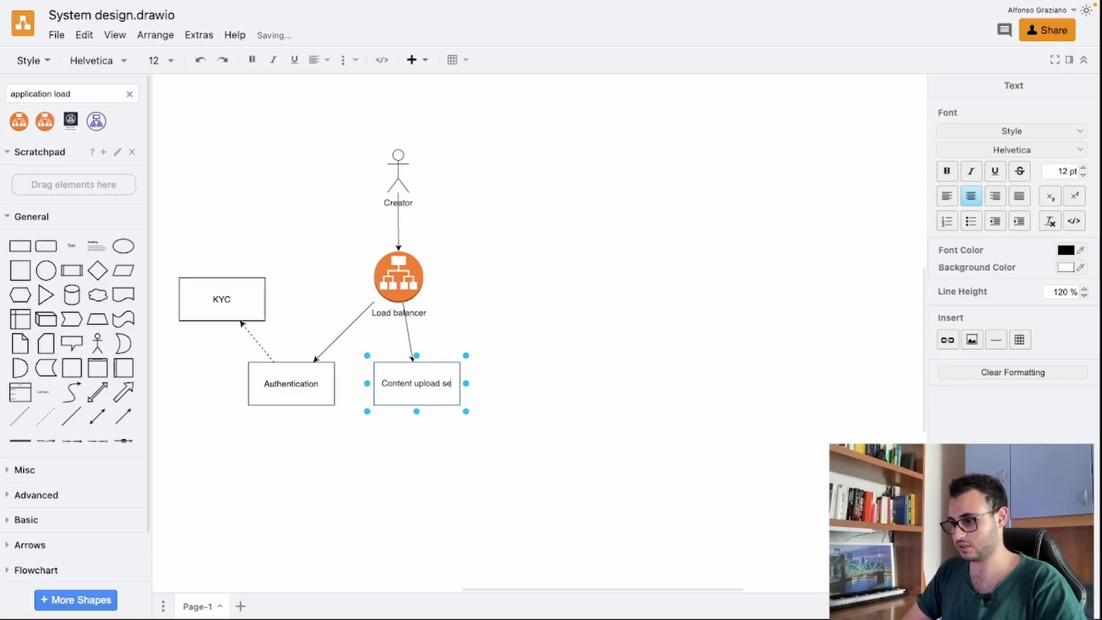
pyautogui.press('BackSpace')
pyautogui.press('BackSpace')
pyautogui.press('BackSpace')
pyautogui.press('BackSpace')
pyautogui.press('BackSpace')
pyautogui.press('BackSpace')
pyautogui.press('BackSpace')
pyautogui.press('BackSpace')
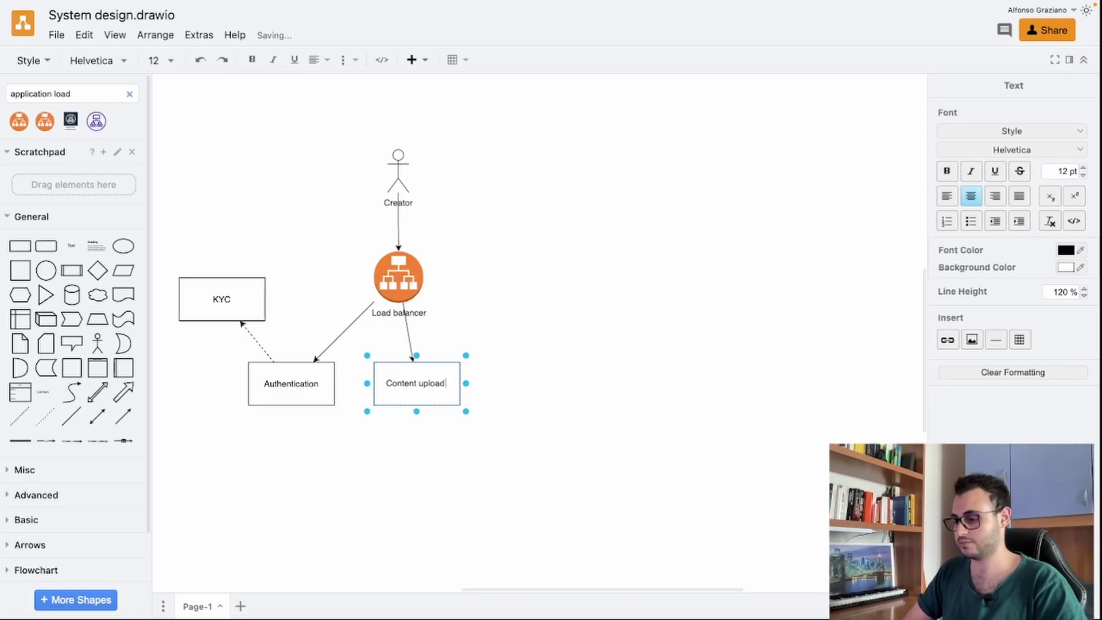
pyautogui.click(580, 362)
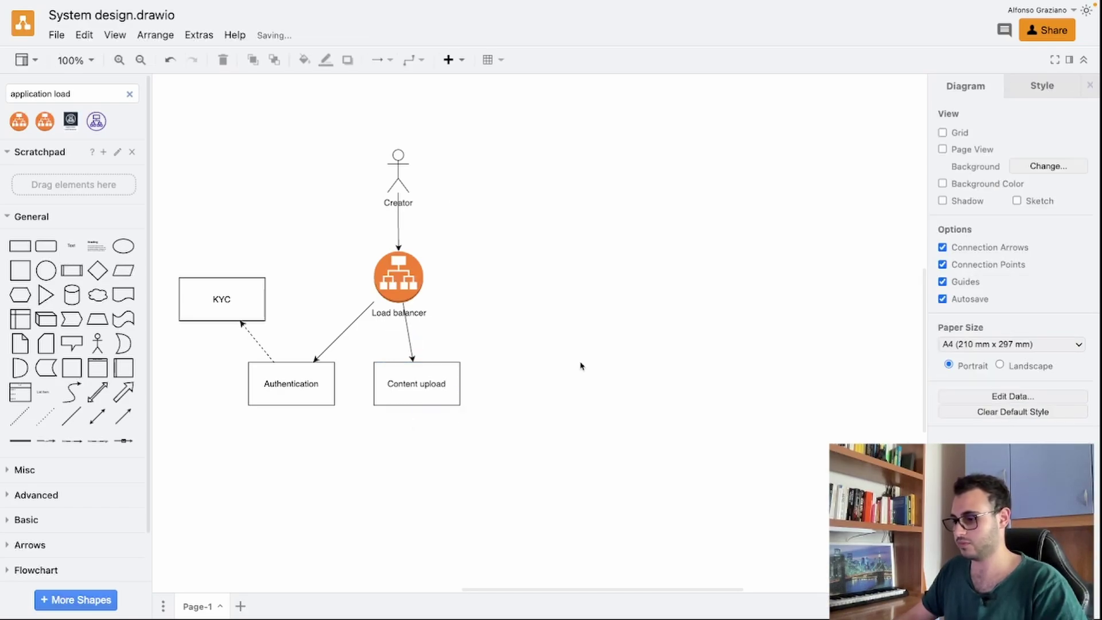
pyautogui.moveTo(396, 386); pyautogui.dragTo(454, 389)
pyautogui.click(413, 406)
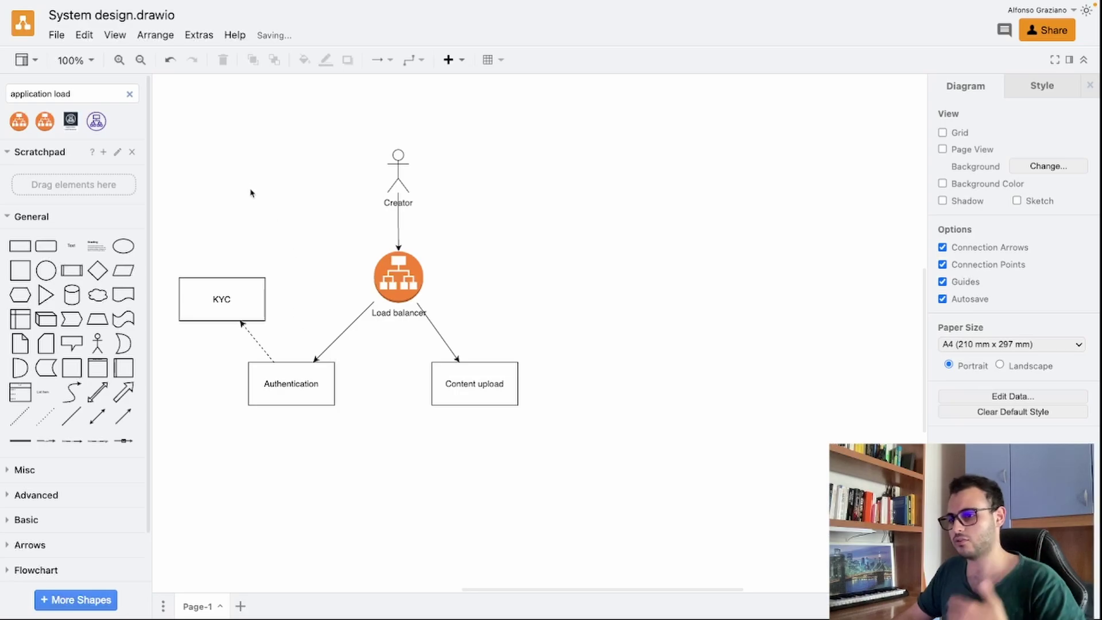
pyautogui.click(128, 94)
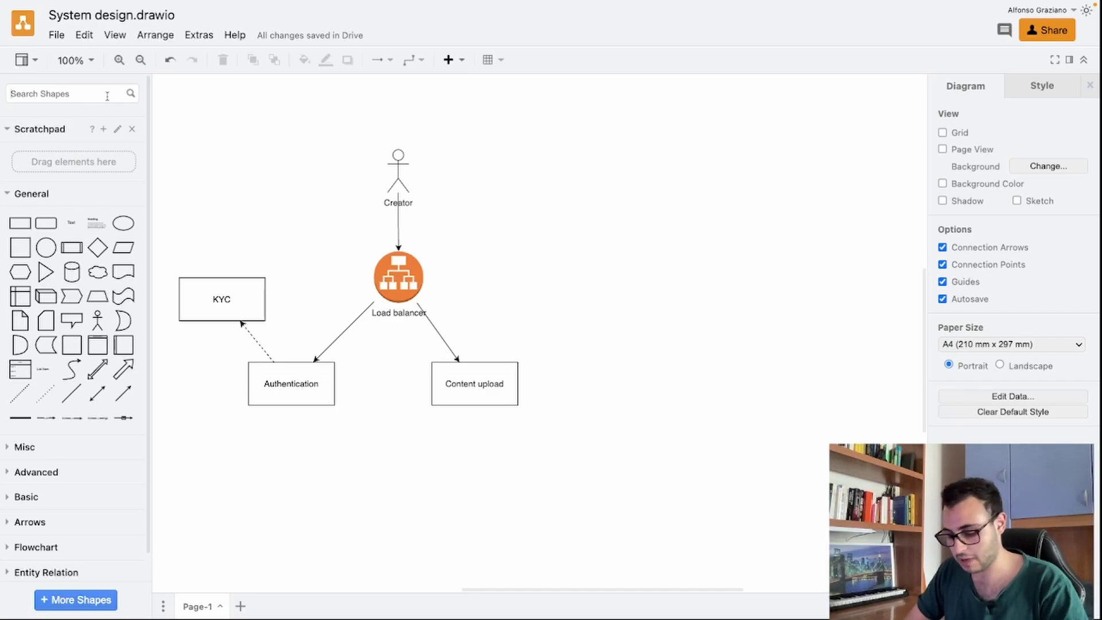
# - Place an S3 bucket below Content upload and connect it with an arrow
pyautogui.write('s3')
pyautogui.press('Return')
pyautogui.moveTo(97, 144)
pyautogui.moveTo(97, 145); pyautogui.dragTo(478, 464)
pyautogui.click(484, 386)
pyautogui.moveTo(476, 414); pyautogui.dragTo(471, 471)
pyautogui.click(480, 463)
pyautogui.click(419, 390)
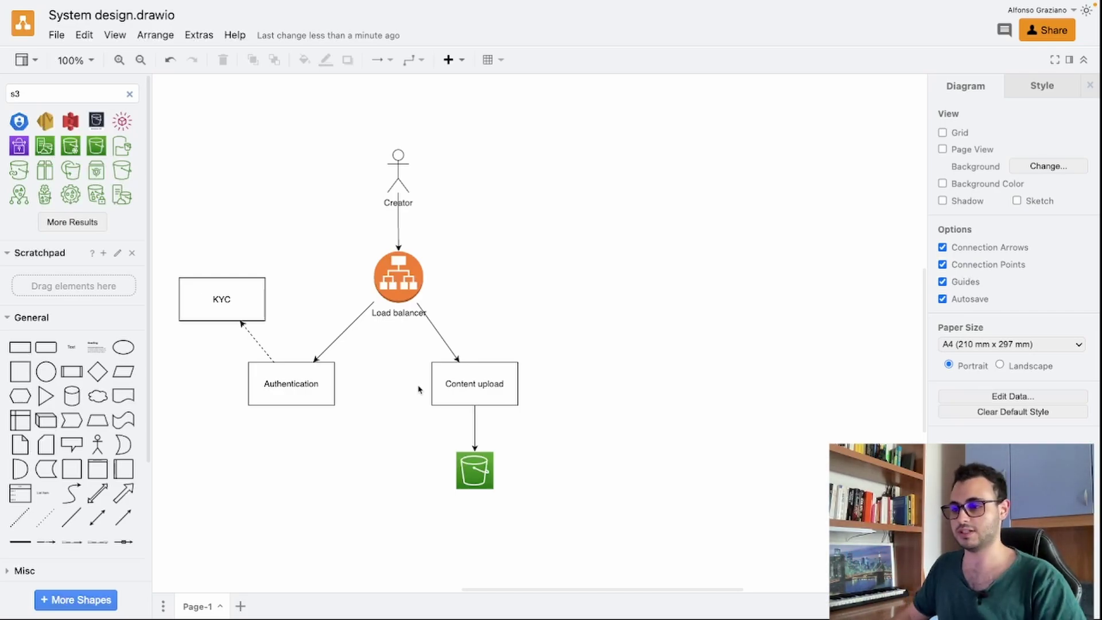
# - Label the new box below-right of the bucket 'Transcoding'
pyautogui.doubleClick(99, 94)
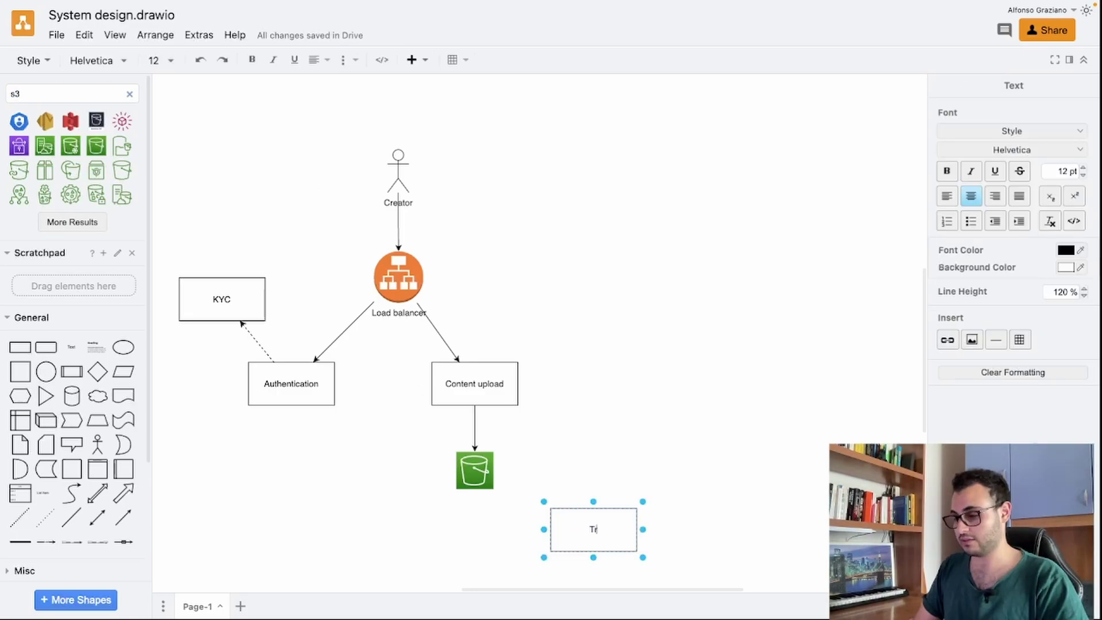
pyautogui.press('BackSpace')
pyautogui.write('nscod')
pyautogui.press('BackSpace')
pyautogui.press('BackSpace')
pyautogui.press('BackSpace')
pyautogui.write('coding')
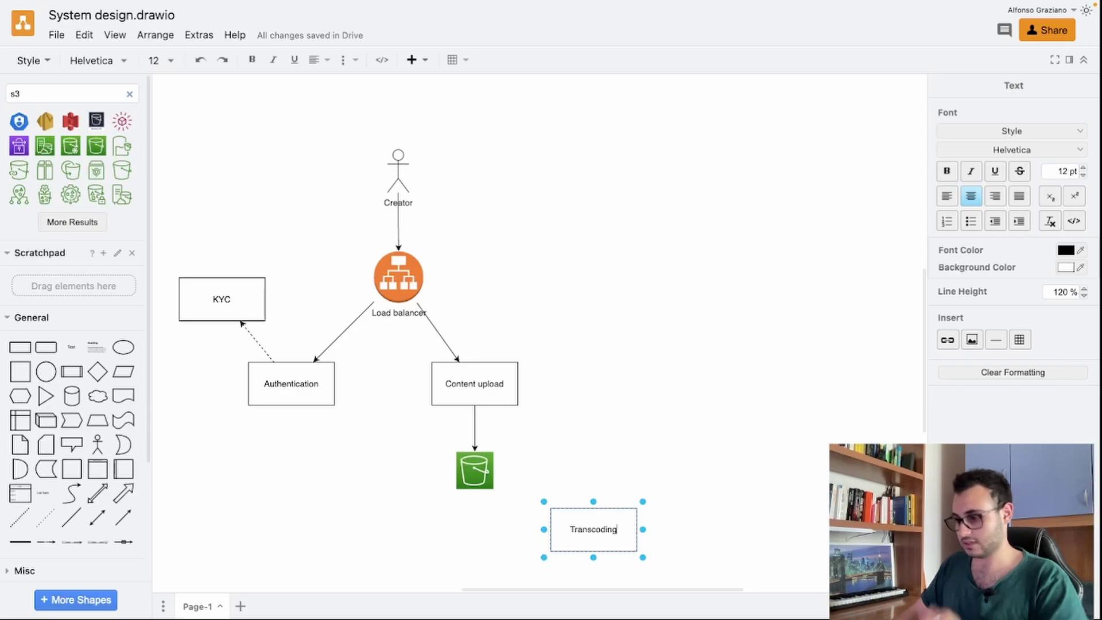
pyautogui.click(615, 466)
pyautogui.scroll(-2, 628, 409)
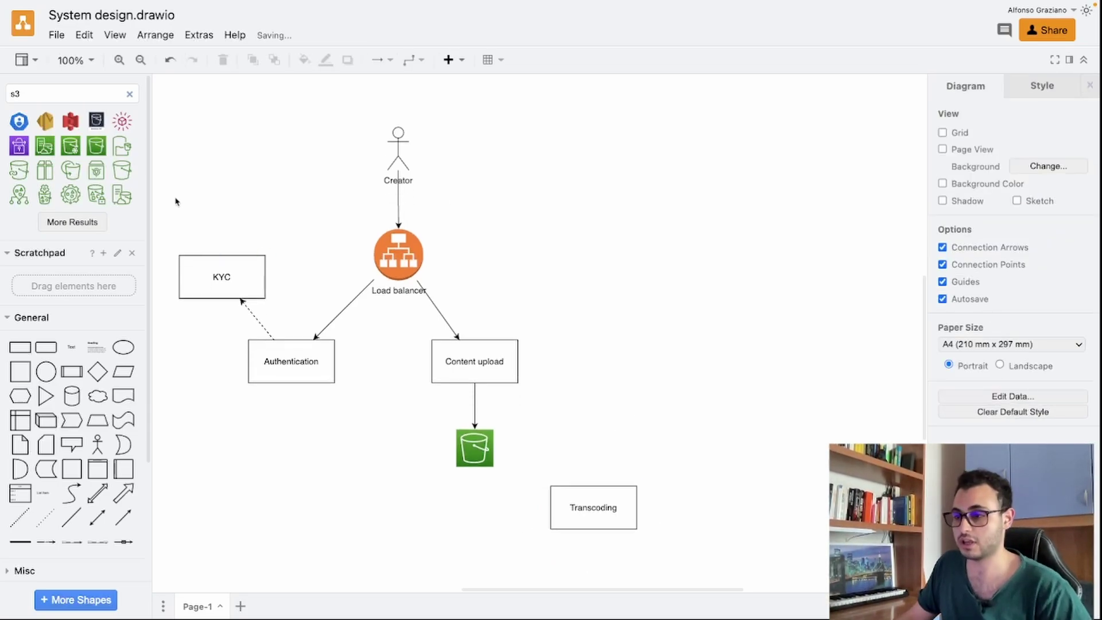
# - Place a shrunken Elastic Transcoder icon beside the Transcoding box
pyautogui.click(128, 95)
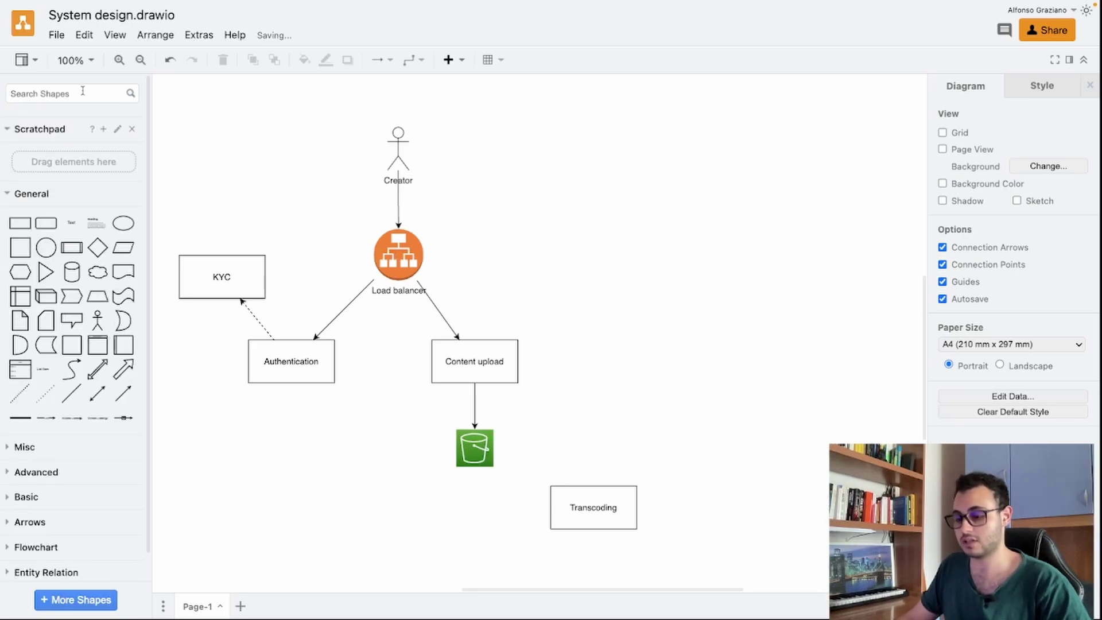
pyautogui.write('tran')
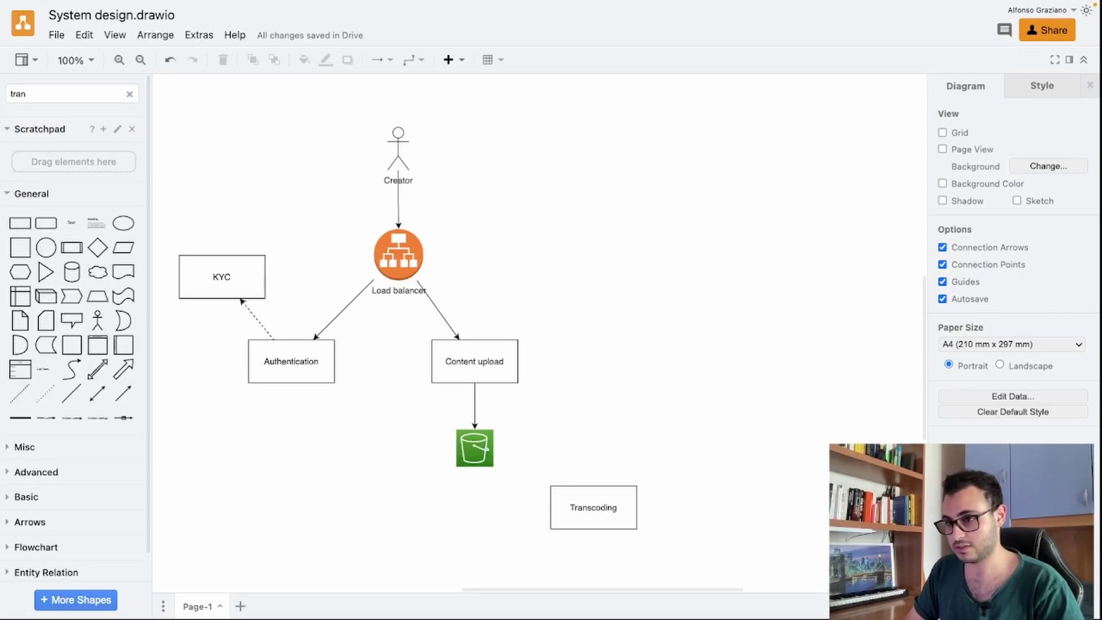
pyautogui.write('scode')
pyautogui.press('Return')
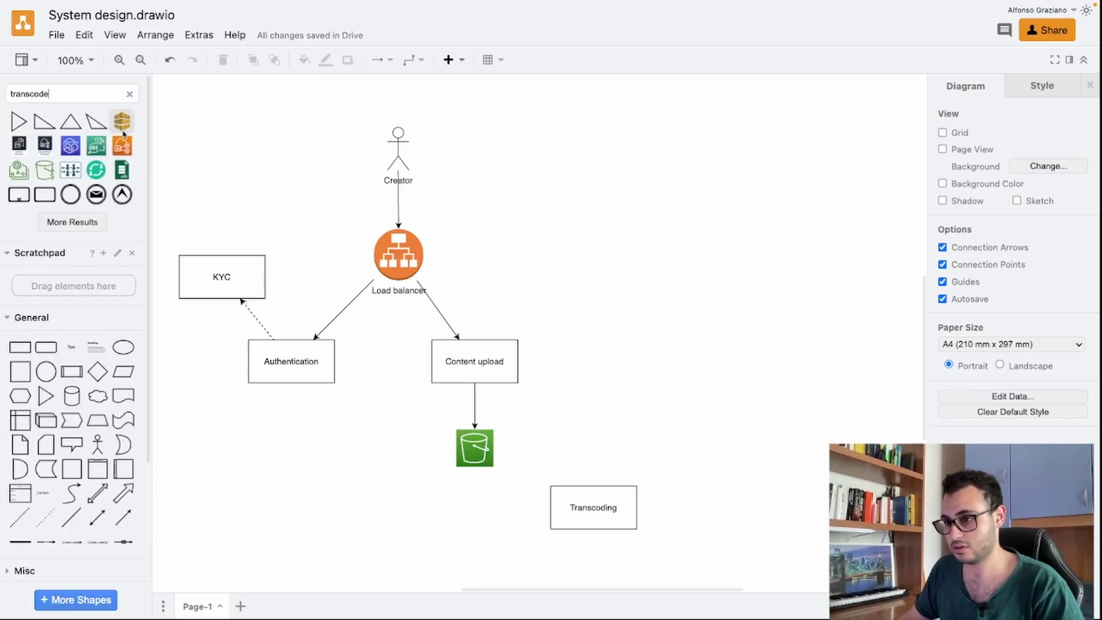
pyautogui.moveTo(123, 132)
pyautogui.moveTo(122, 132); pyautogui.dragTo(676, 511)
pyautogui.moveTo(706, 547); pyautogui.dragTo(675, 523)
pyautogui.click(622, 443)
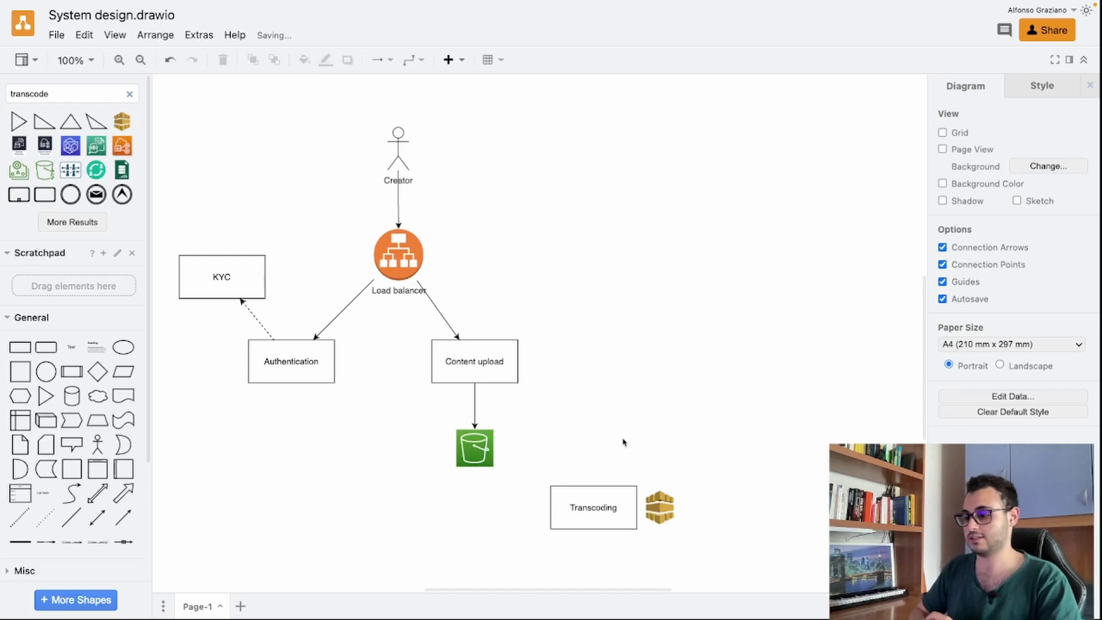
# - Add a gold queue icon near the S3 bucket and clear the transcode search
pyautogui.click(481, 363)
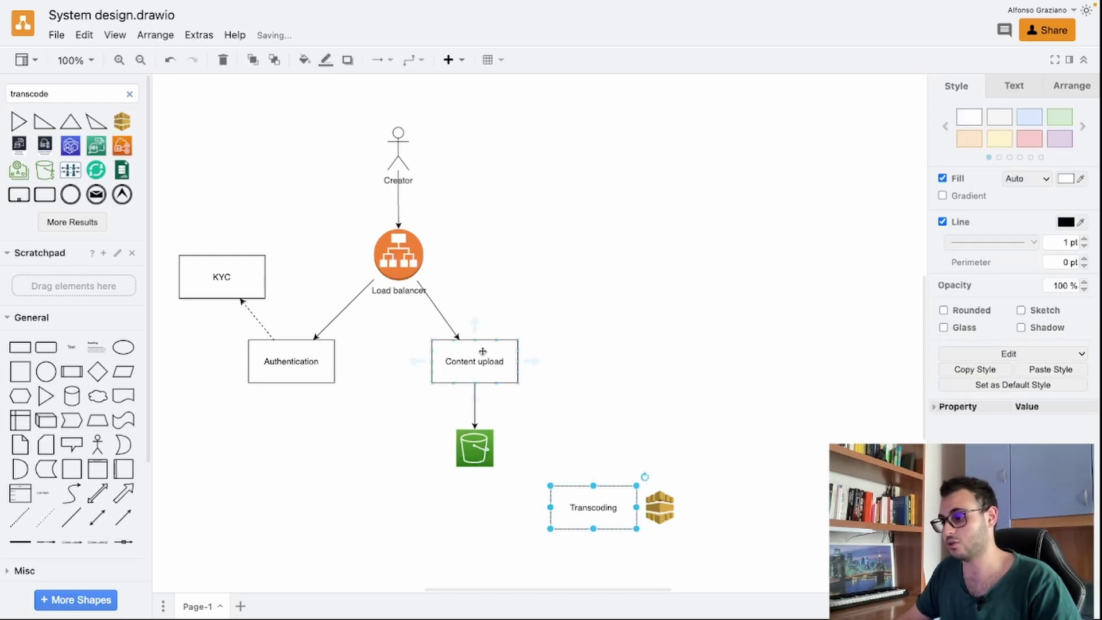
pyautogui.click(585, 507)
pyautogui.click(492, 366)
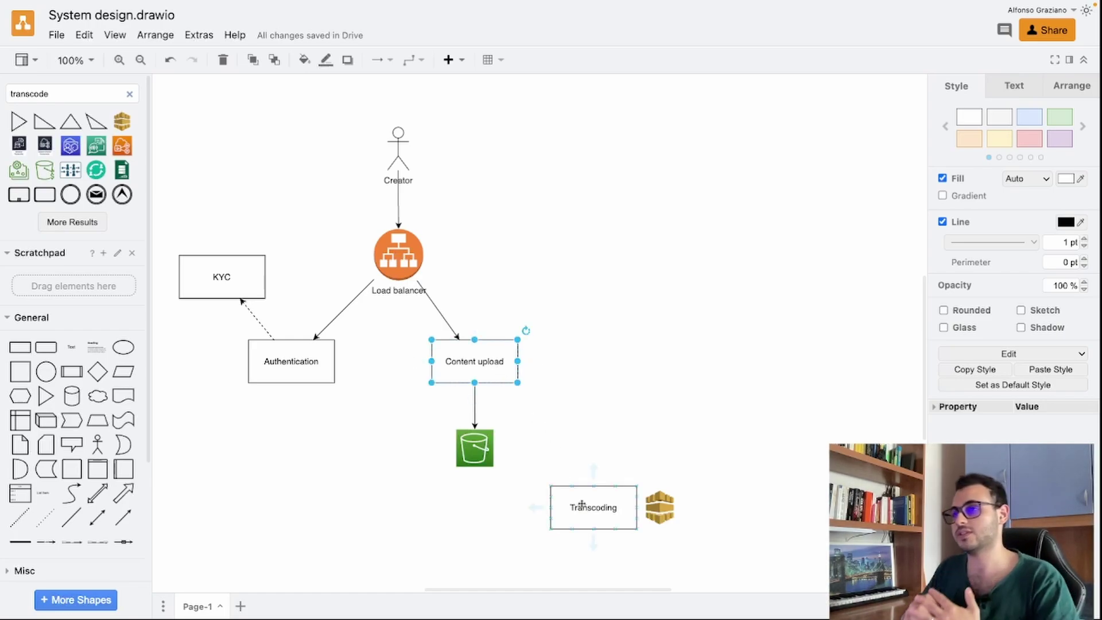
pyautogui.click(130, 93)
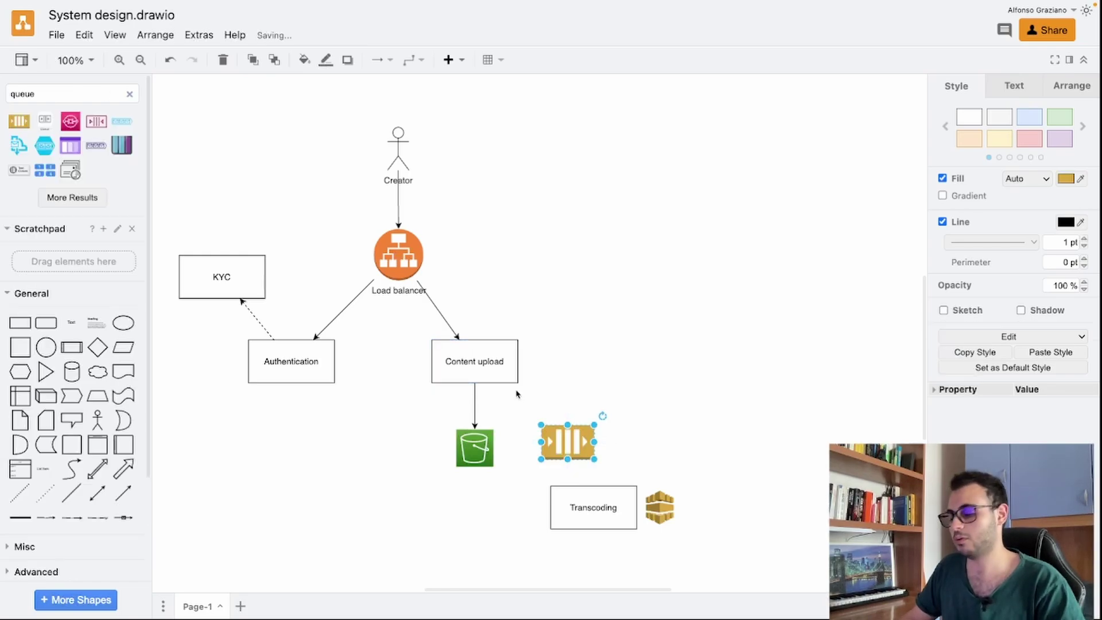
pyautogui.click(533, 417)
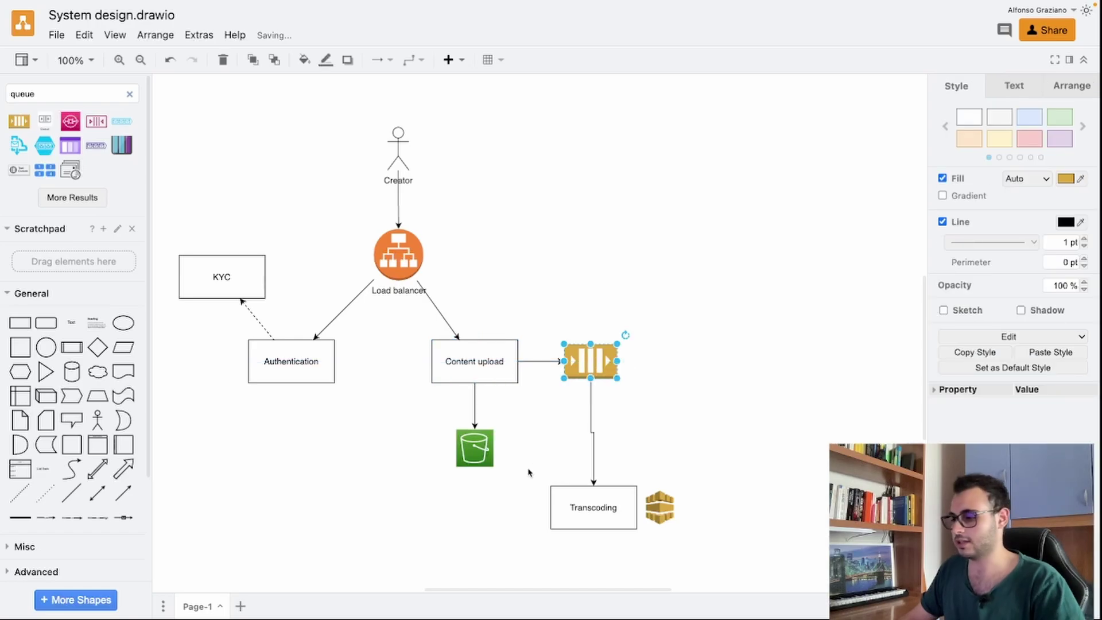
# - Line up the queue between Content upload and Transcoding, and add a second S3 bucket under Transcoding
pyautogui.moveTo(520, 475); pyautogui.dragTo(766, 564)
pyautogui.moveTo(578, 508); pyautogui.dragTo(680, 362)
pyautogui.doubleClick(73, 93)
pyautogui.write('s3')
pyautogui.press('Return')
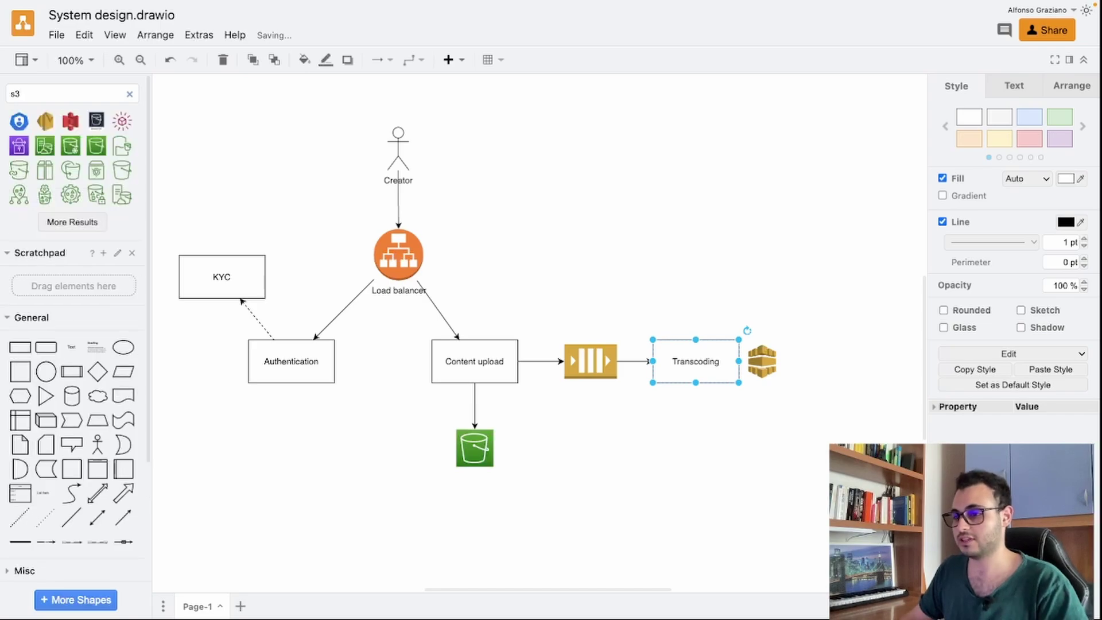
pyautogui.moveTo(96, 146); pyautogui.dragTo(655, 443)
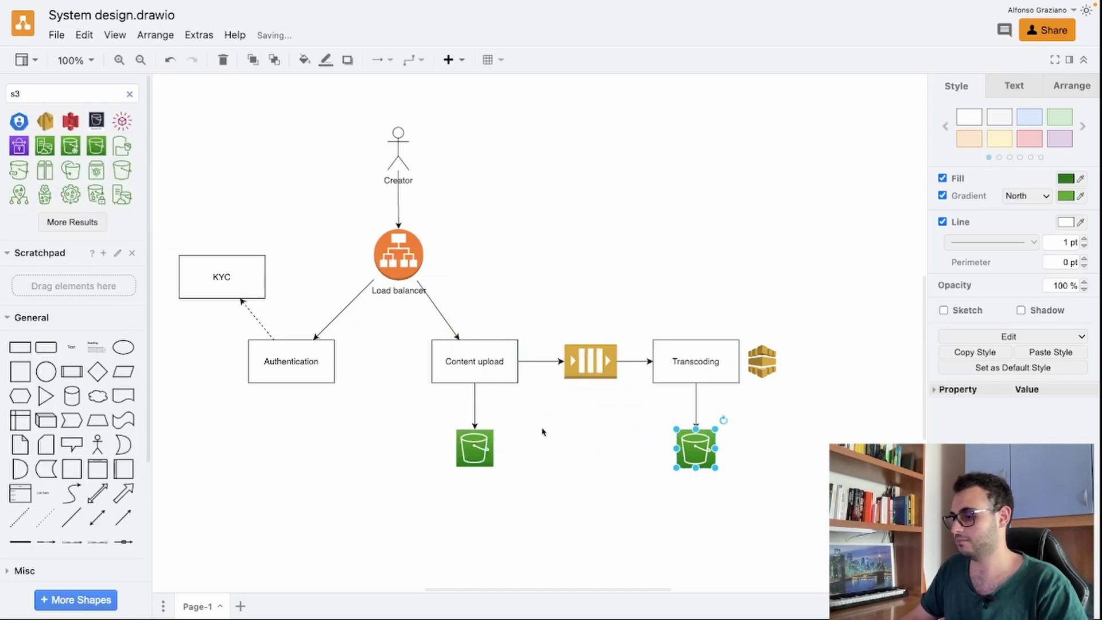
pyautogui.click(541, 431)
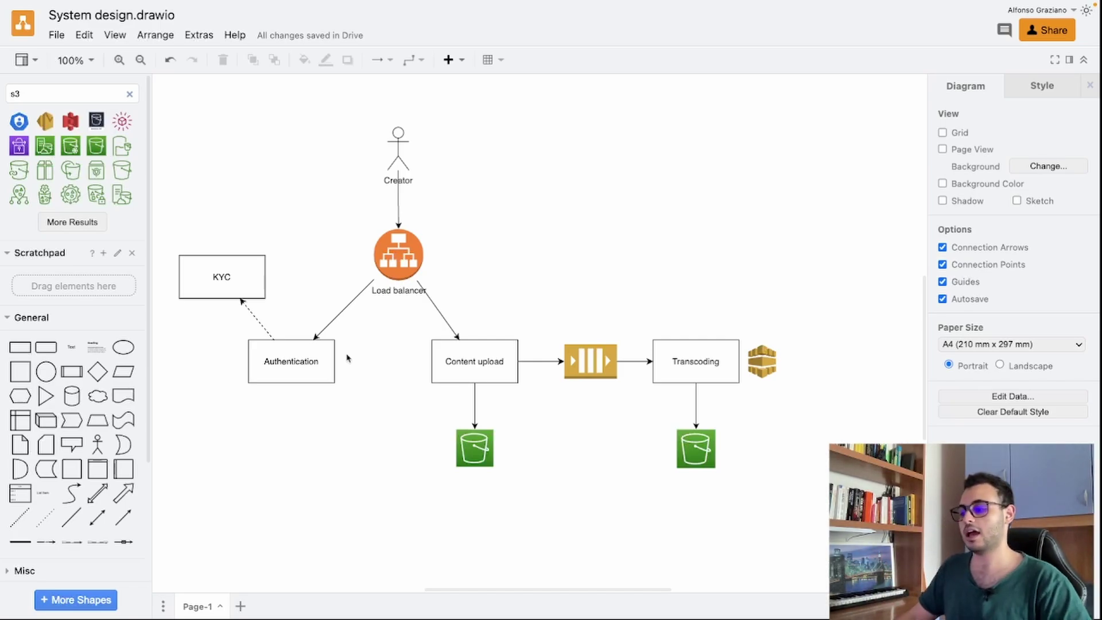
# - Select Content upload, its S3 bucket, the queue, Transcoding and its bucket in turn
pyautogui.click(459, 369)
pyautogui.click(468, 455)
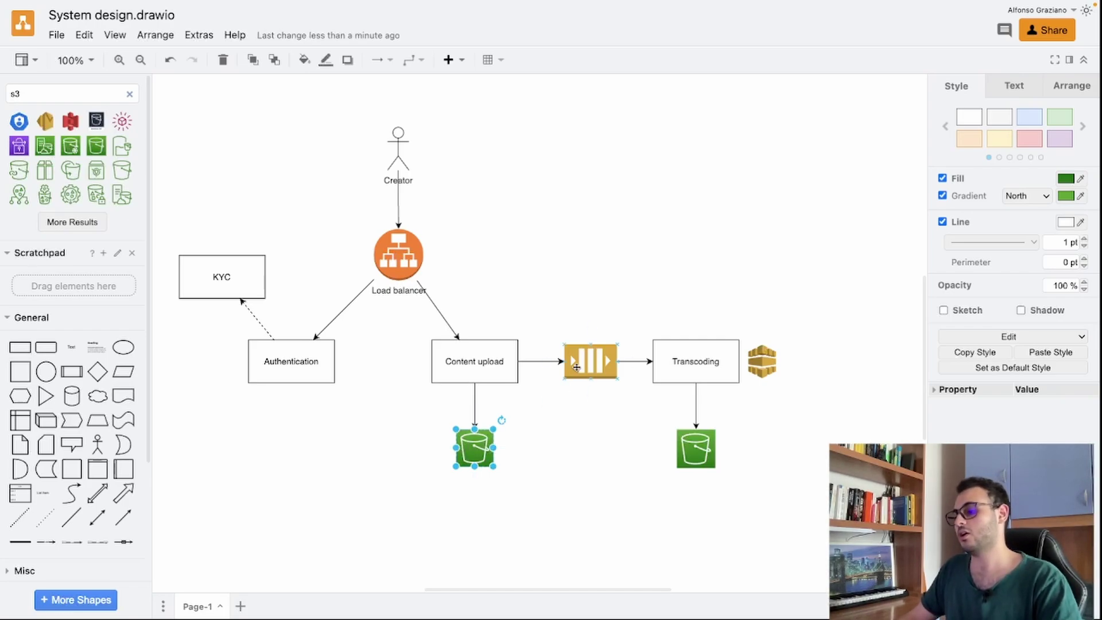
pyautogui.click(579, 365)
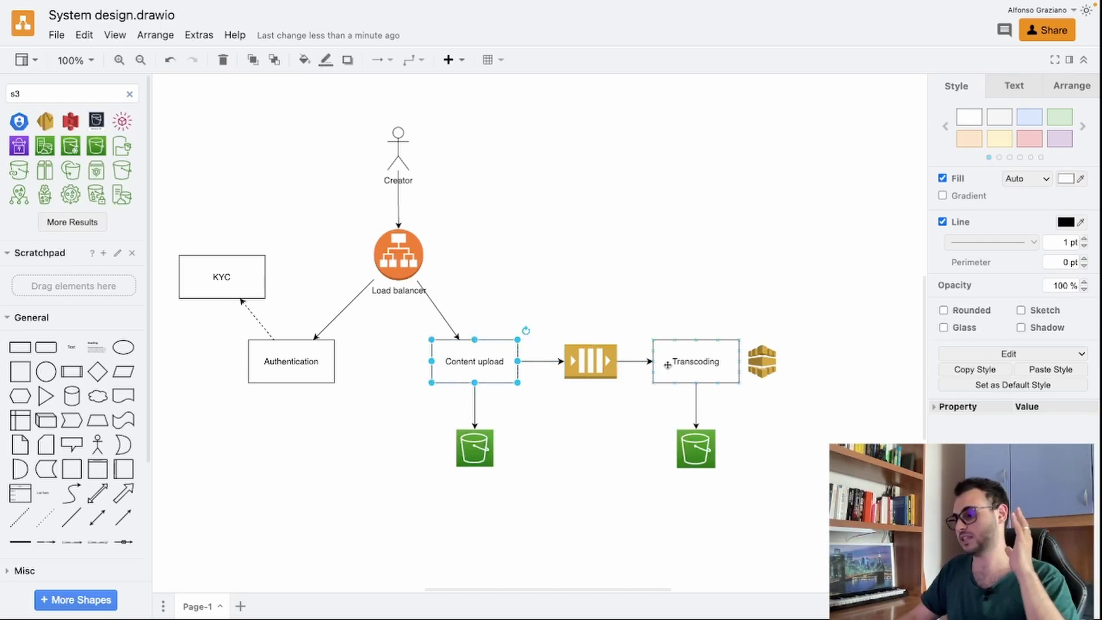
pyautogui.click(668, 363)
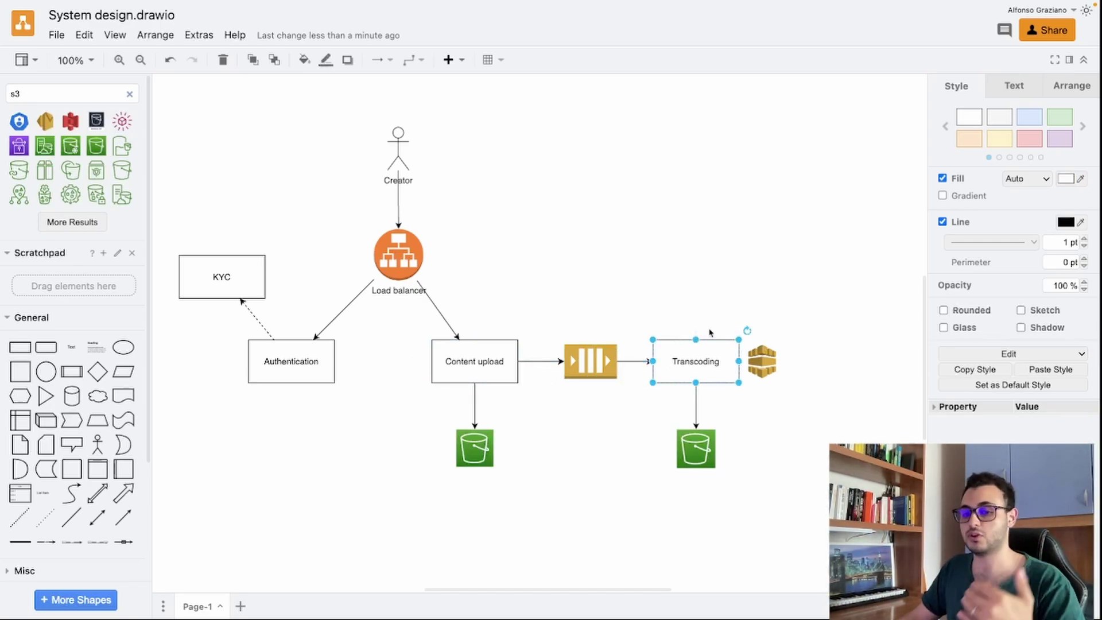
pyautogui.click(688, 317)
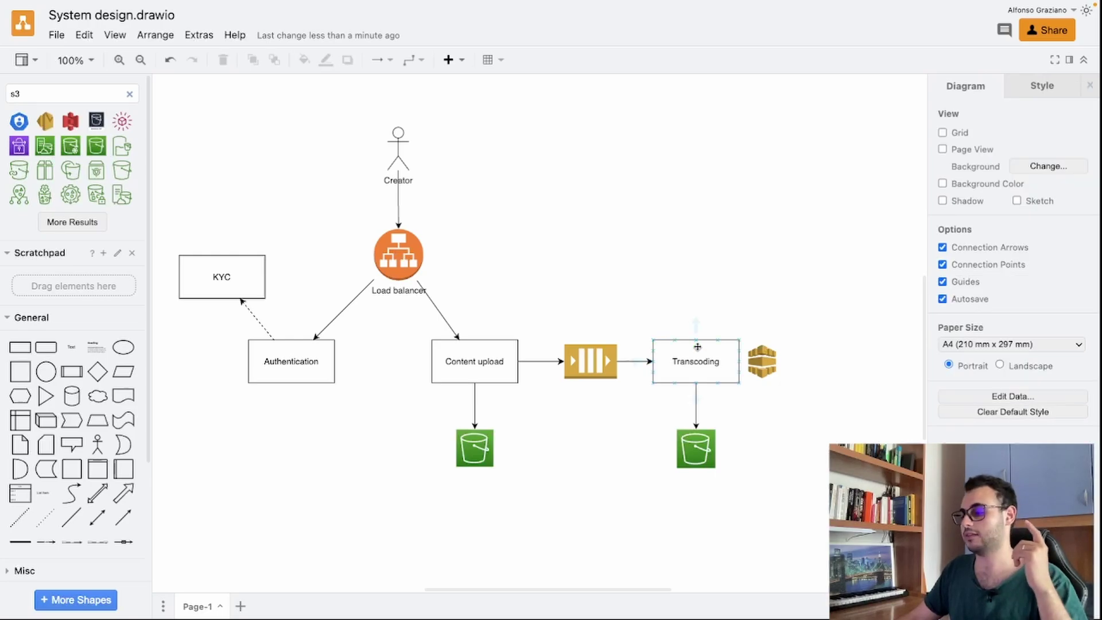
pyautogui.click(697, 347)
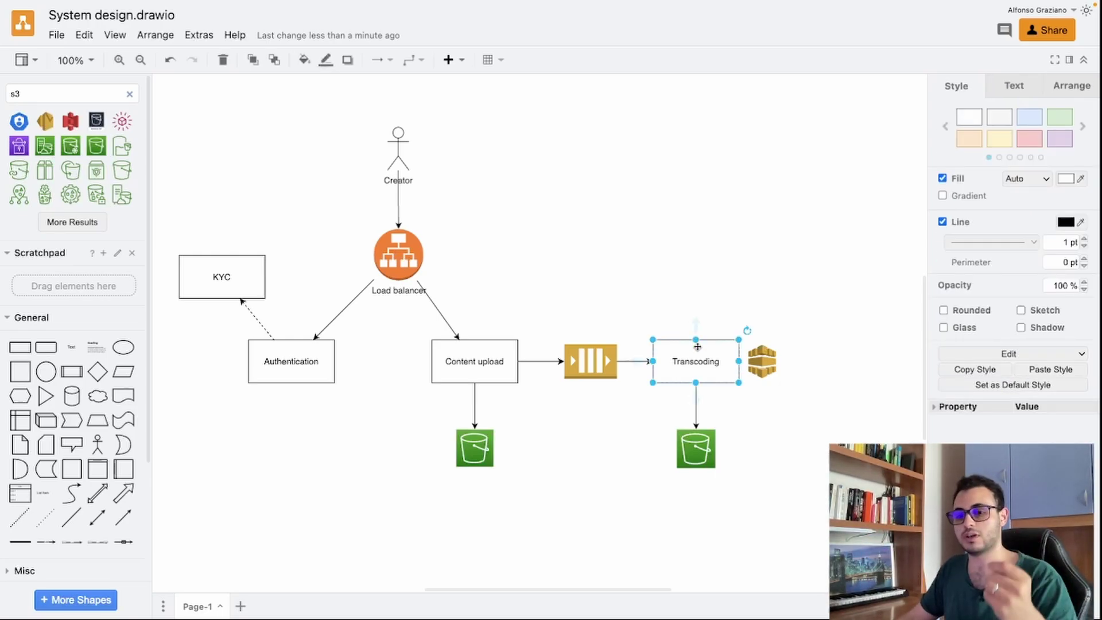
pyautogui.click(679, 442)
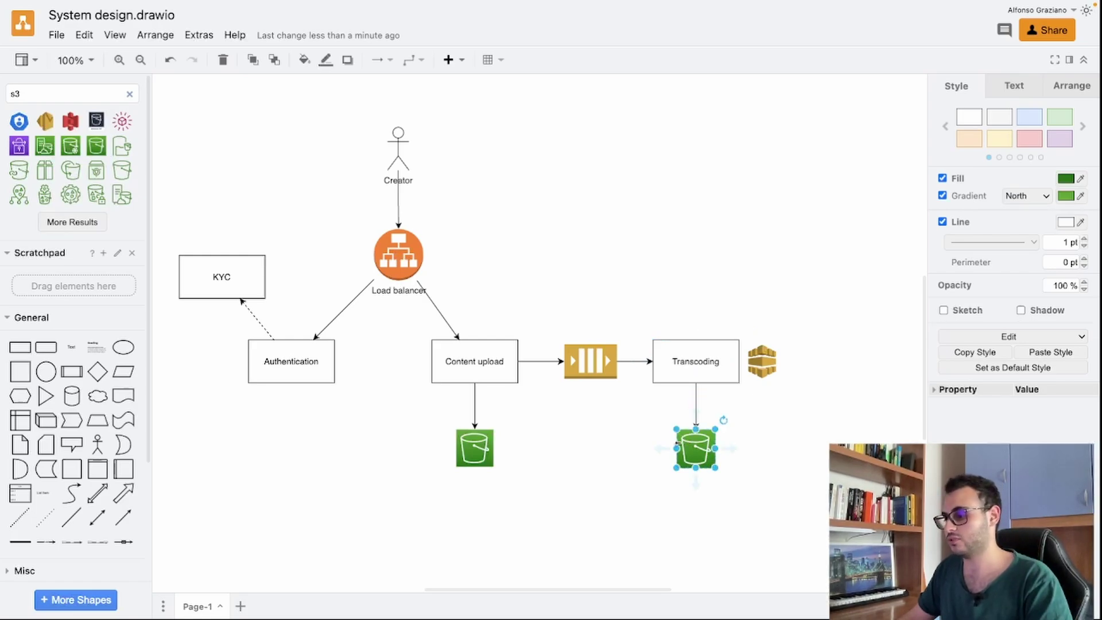
pyautogui.moveTo(655, 452)
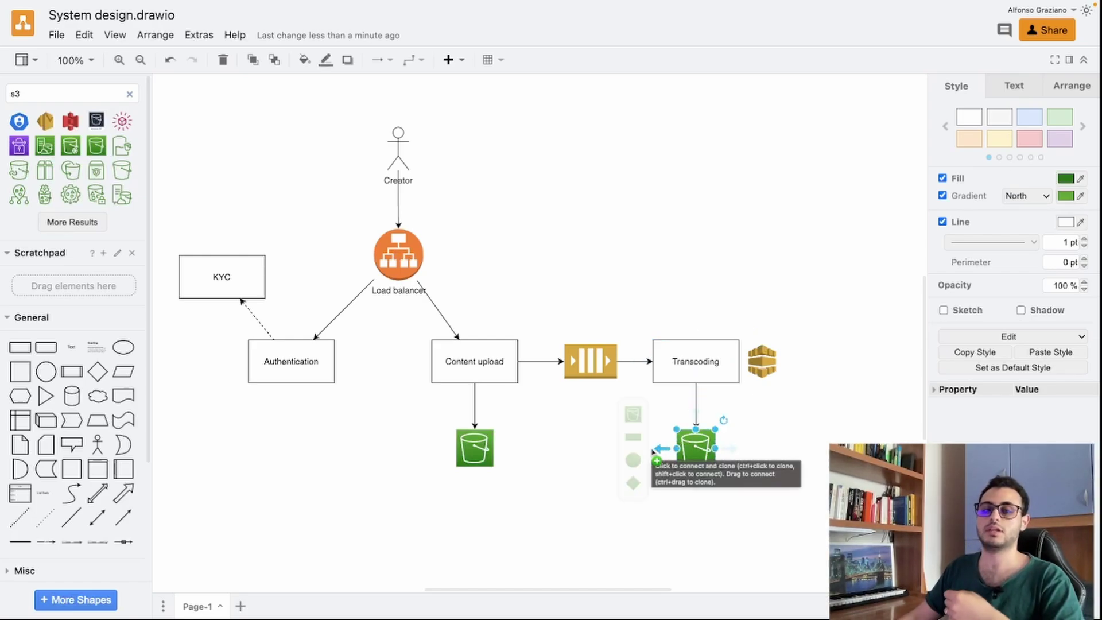
# - Reselect Transcoding and the queue again, then clear the S3 shape search
pyautogui.click(587, 451)
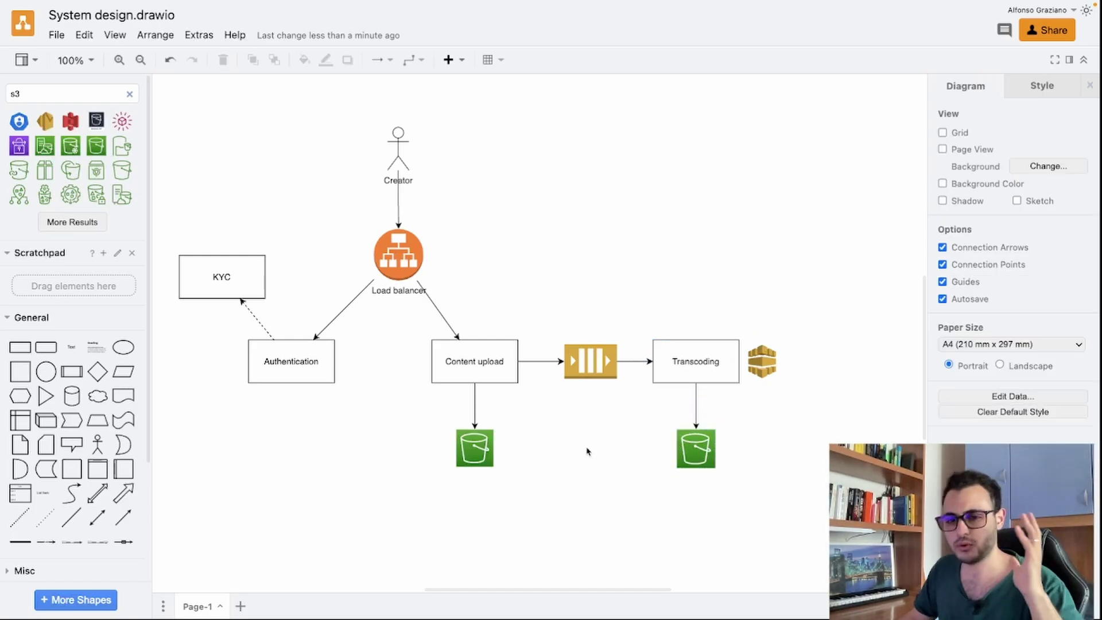
pyautogui.click(699, 367)
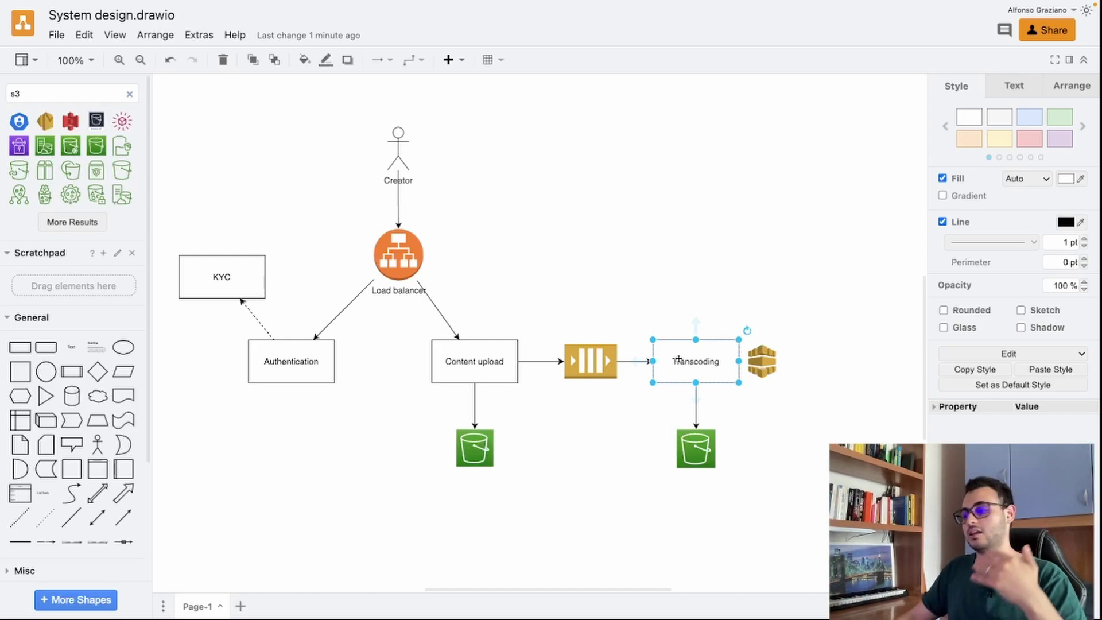
pyautogui.click(589, 362)
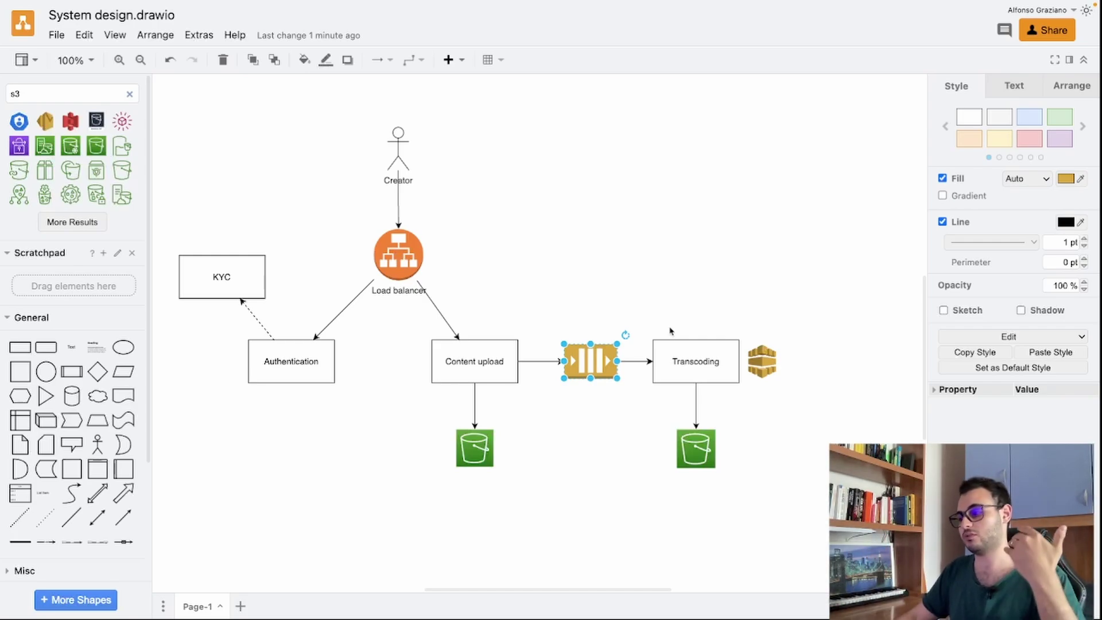
pyautogui.click(685, 364)
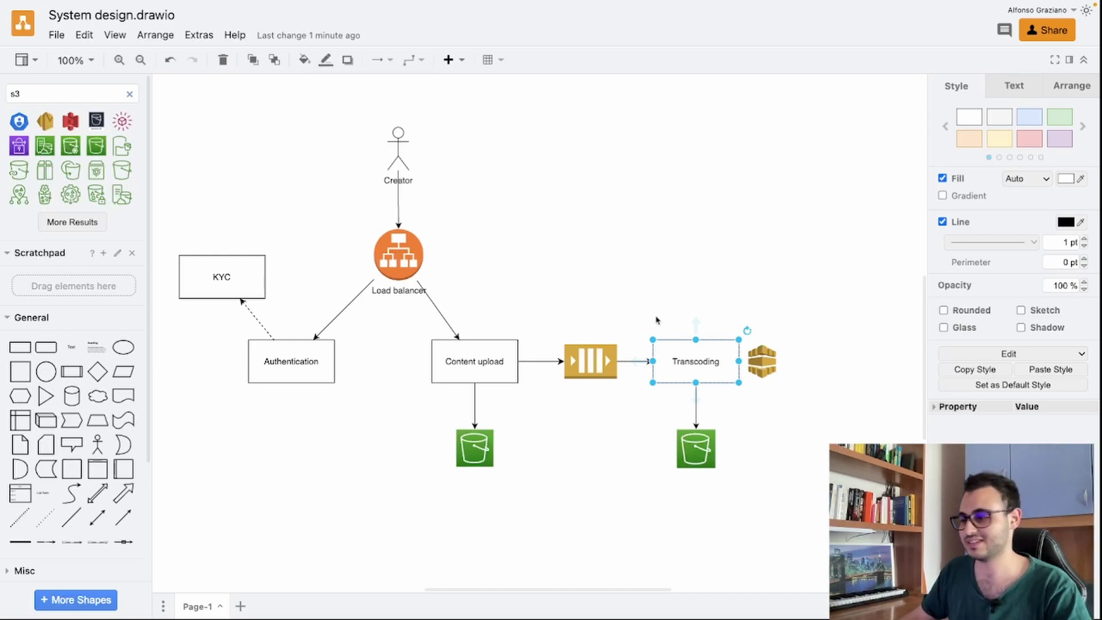
pyautogui.click(656, 319)
pyautogui.click(131, 94)
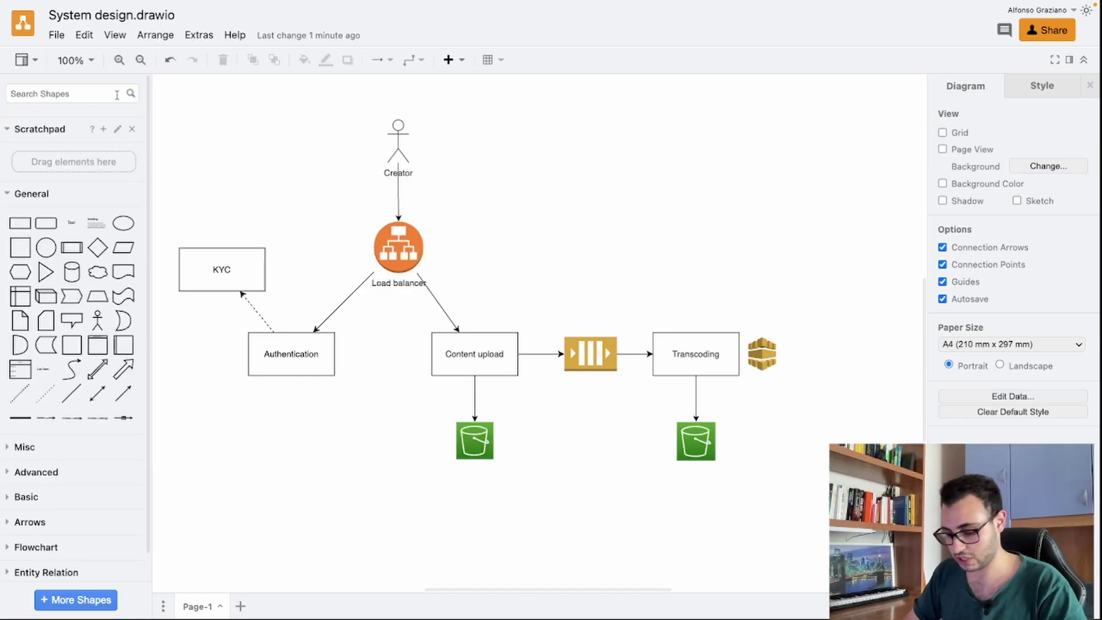
# - Add an RDS database shape and an ElastiCache shape to the diagram
pyautogui.write('rds')
pyautogui.press('Return')
pyautogui.click(45, 194)
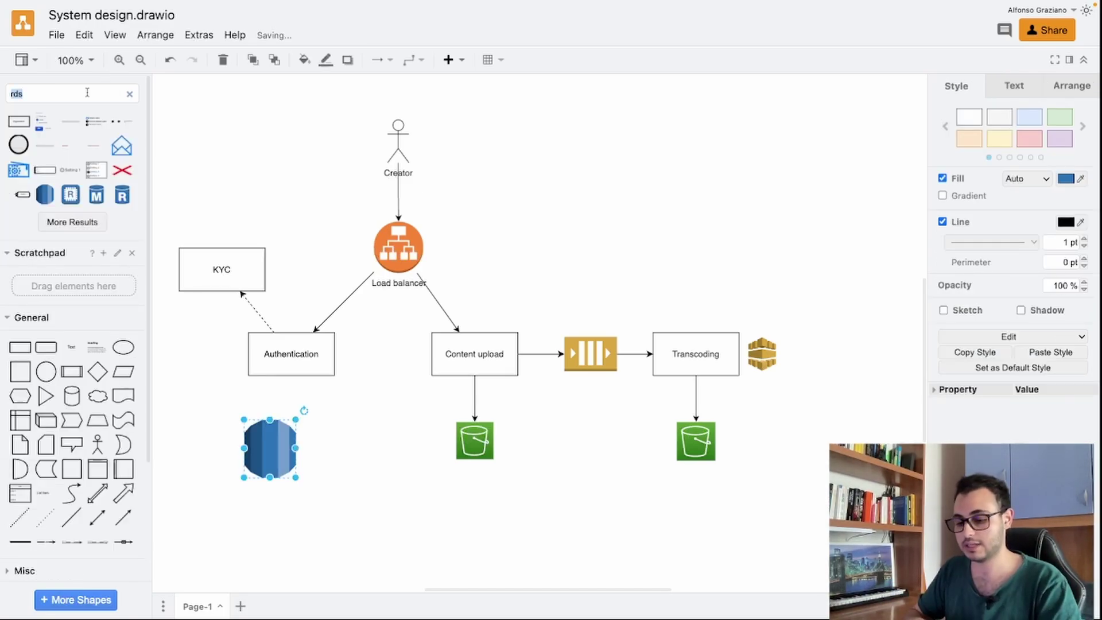
pyautogui.write('redis')
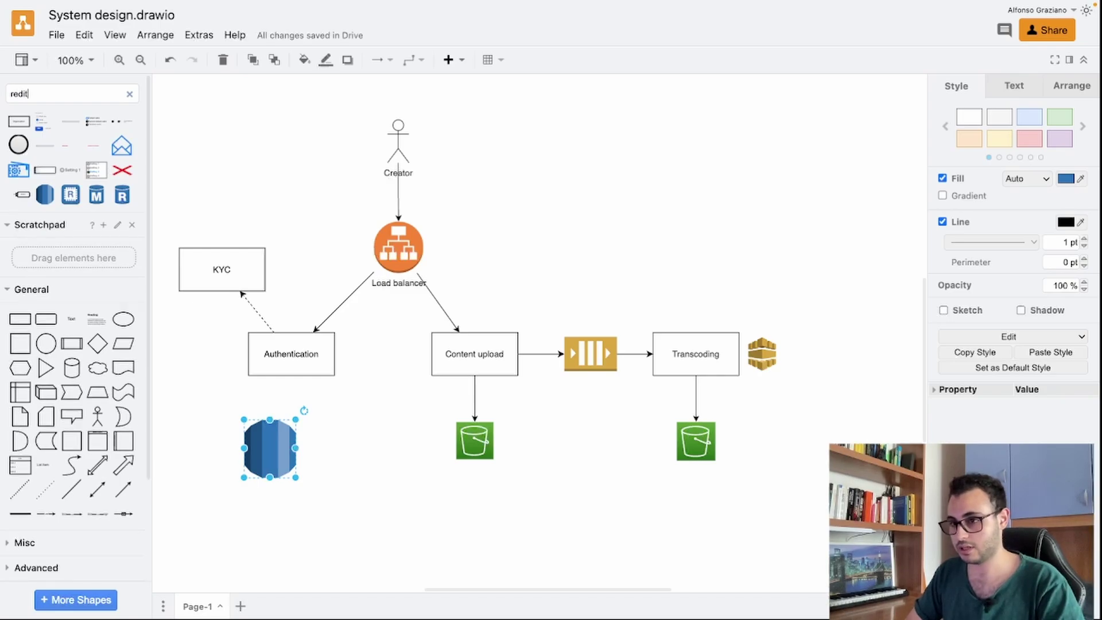
pyautogui.doubleClick(87, 93)
pyautogui.write('elastiCache')
pyautogui.press('Return')
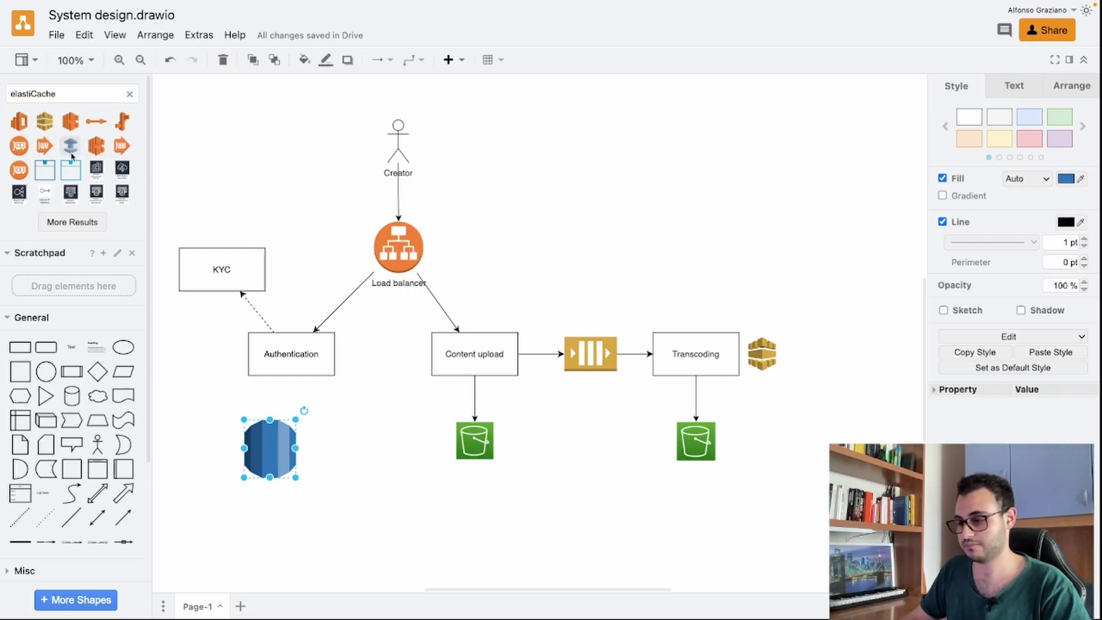
pyautogui.click(71, 145)
# - Align the database icon with ElastiCache and connect Authentication to both blue icons
pyautogui.click(450, 345)
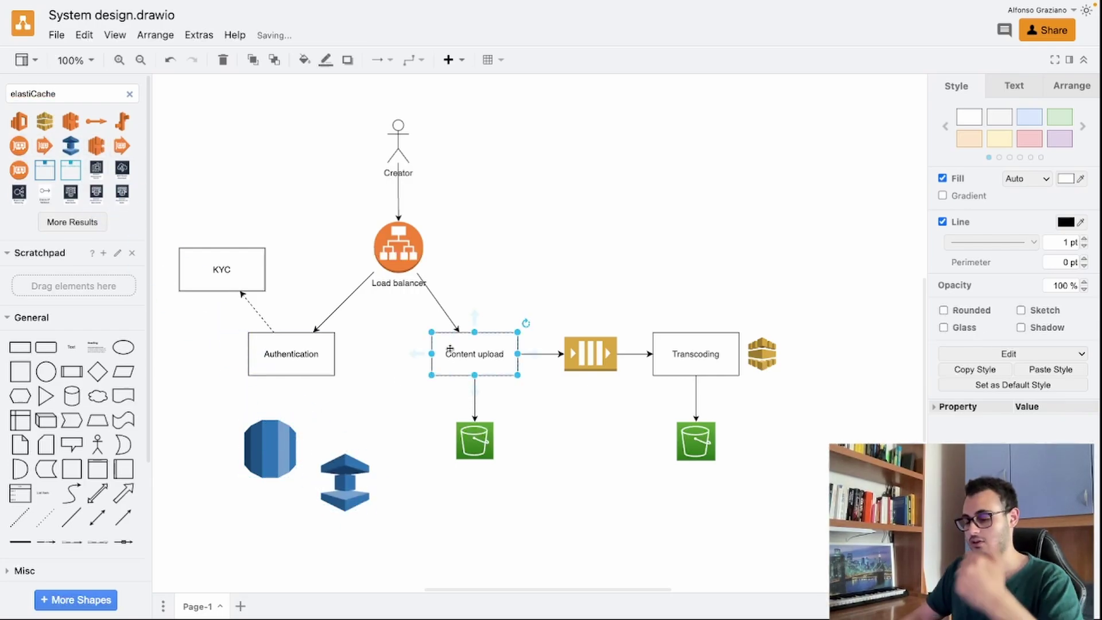
pyautogui.click(734, 356)
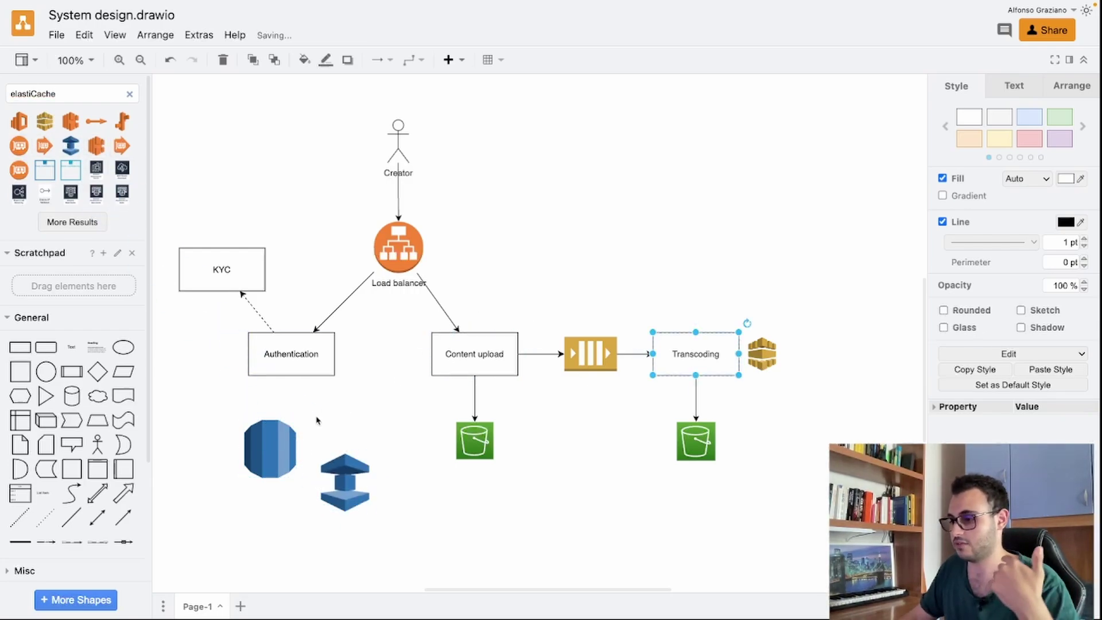
pyautogui.click(279, 362)
pyautogui.moveTo(250, 447); pyautogui.dragTo(240, 481)
pyautogui.click(252, 422)
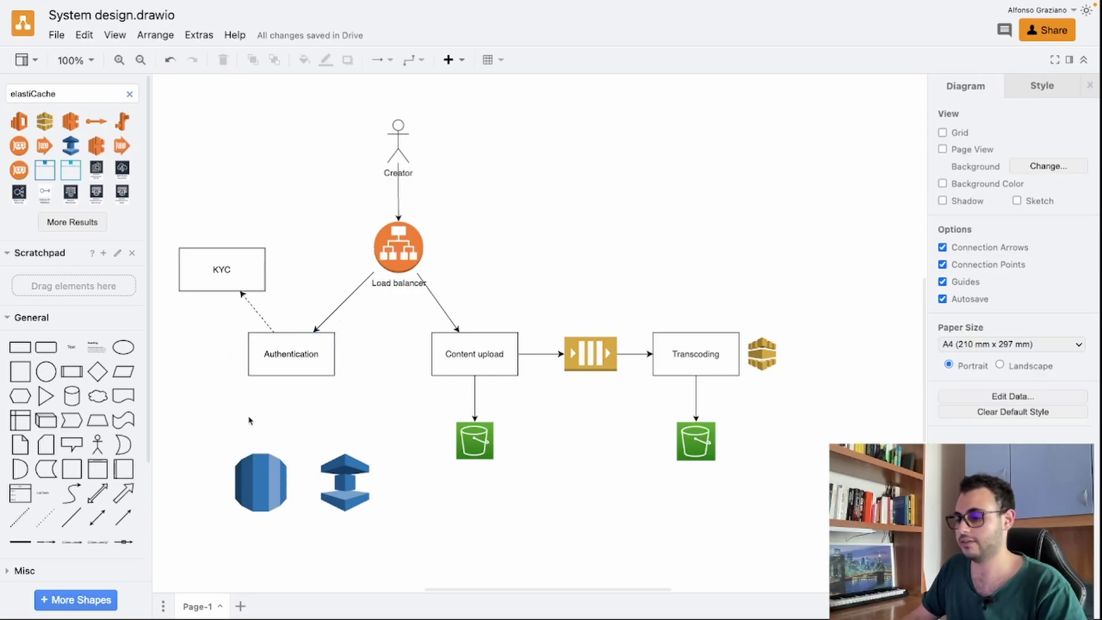
pyautogui.click(276, 365)
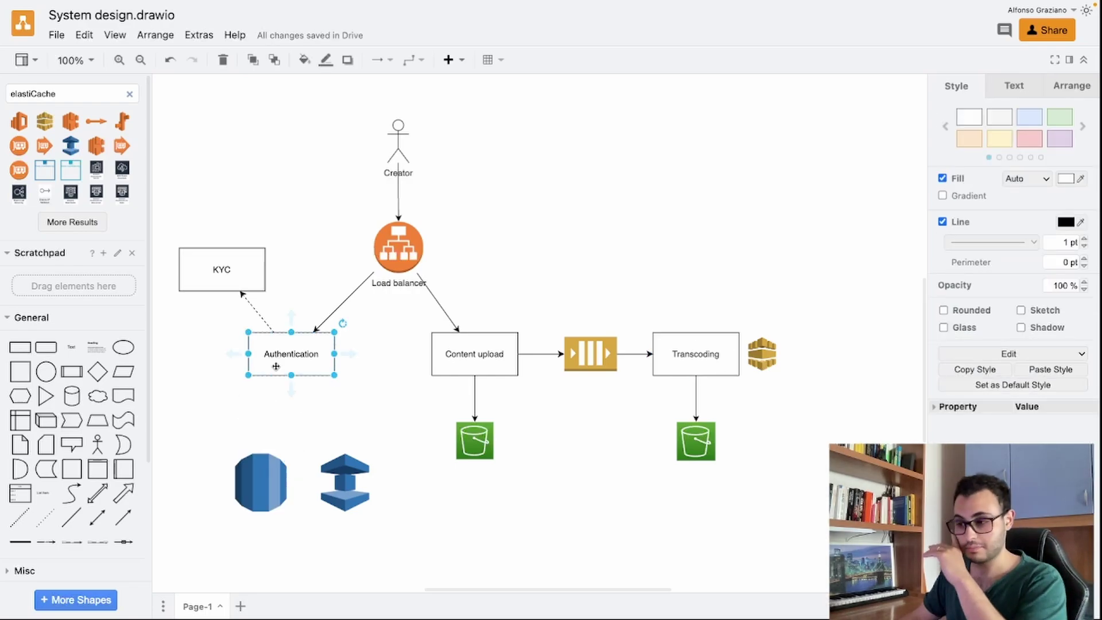
pyautogui.moveTo(291, 391); pyautogui.dragTo(263, 471)
pyautogui.click(276, 362)
pyautogui.moveTo(291, 391); pyautogui.dragTo(345, 479)
pyautogui.click(232, 452)
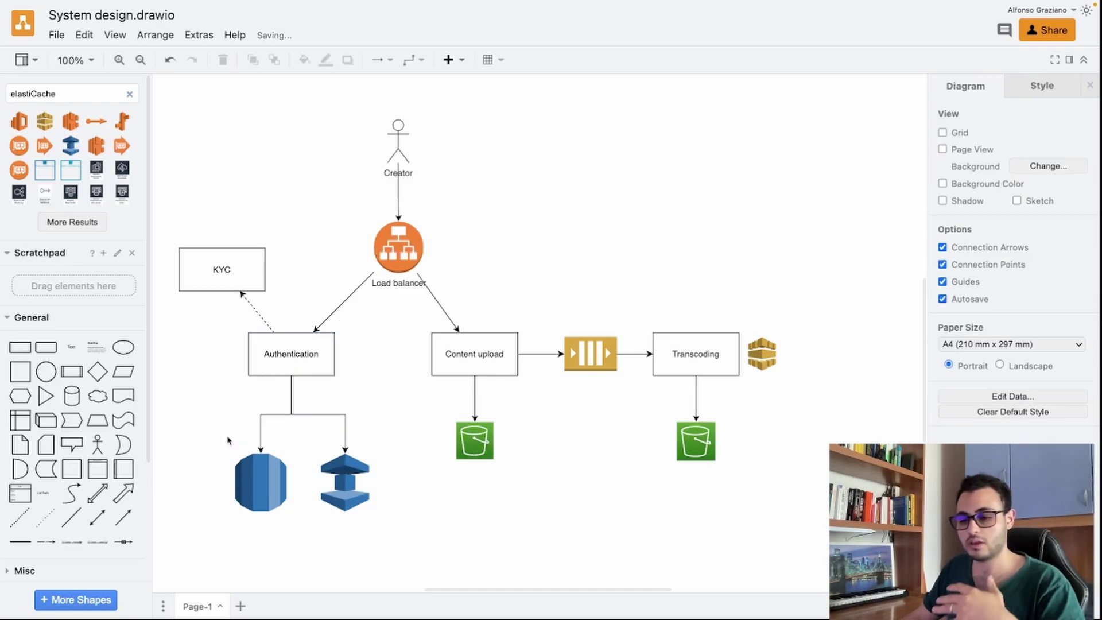
# - Copy Authentication to the top right as 'Service' and move both blue icons beneath it
pyautogui.moveTo(297, 351); pyautogui.dragTo(711, 130)
pyautogui.doubleClick(689, 136)
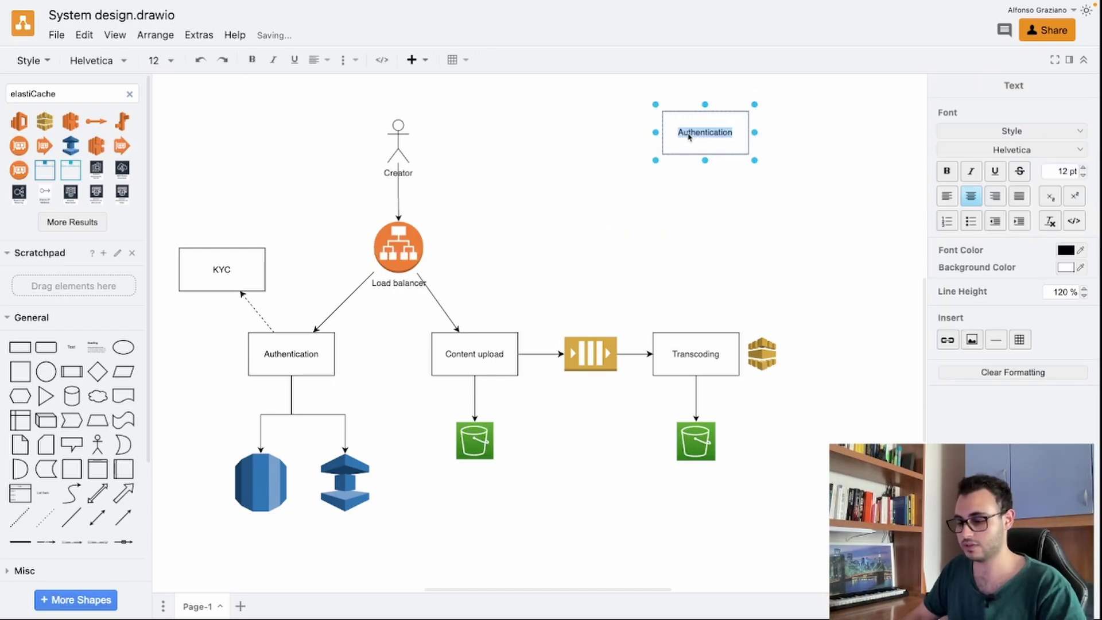
pyautogui.write('Service')
pyautogui.moveTo(208, 451); pyautogui.dragTo(402, 538)
pyautogui.moveTo(279, 495); pyautogui.dragTo(700, 197)
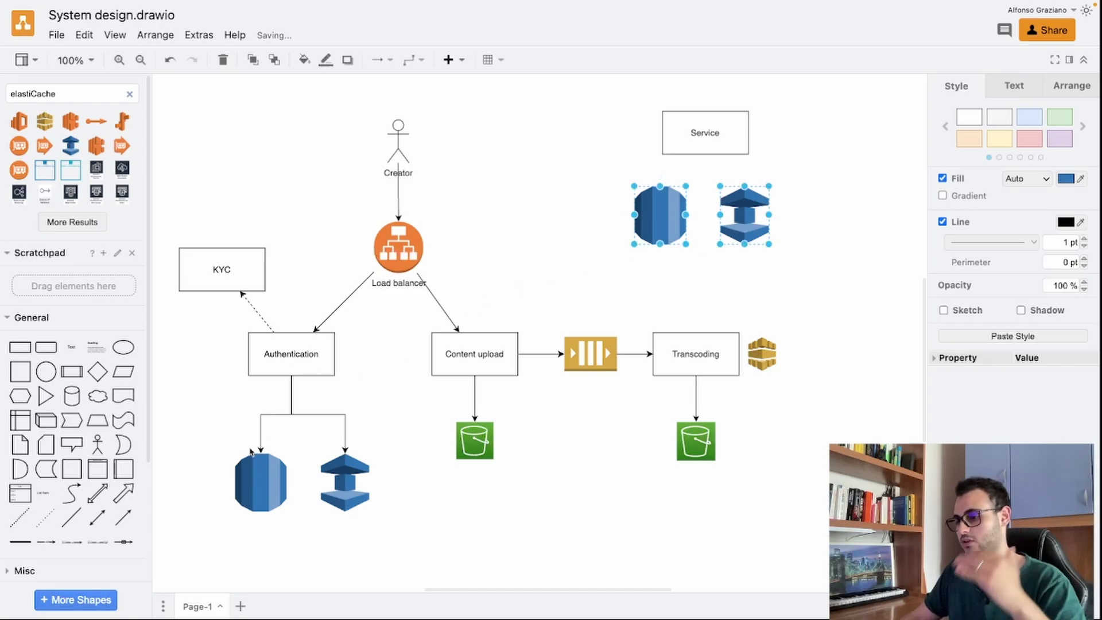
# - Delete the two old Authentication connectors and connect Service to the database icon
pyautogui.click(267, 413)
pyautogui.press('Delete')
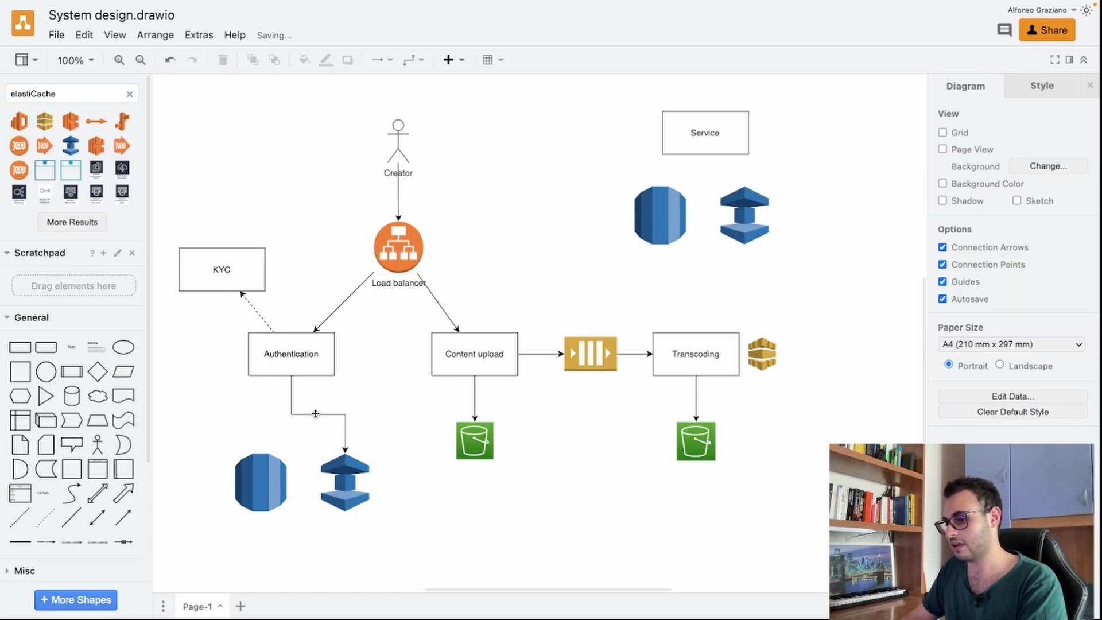
pyautogui.click(312, 413)
pyautogui.press('Delete')
pyautogui.moveTo(705, 154); pyautogui.dragTo(744, 189)
pyautogui.click(714, 131)
pyautogui.click(848, 211)
pyautogui.scroll(-1, 519, 453)
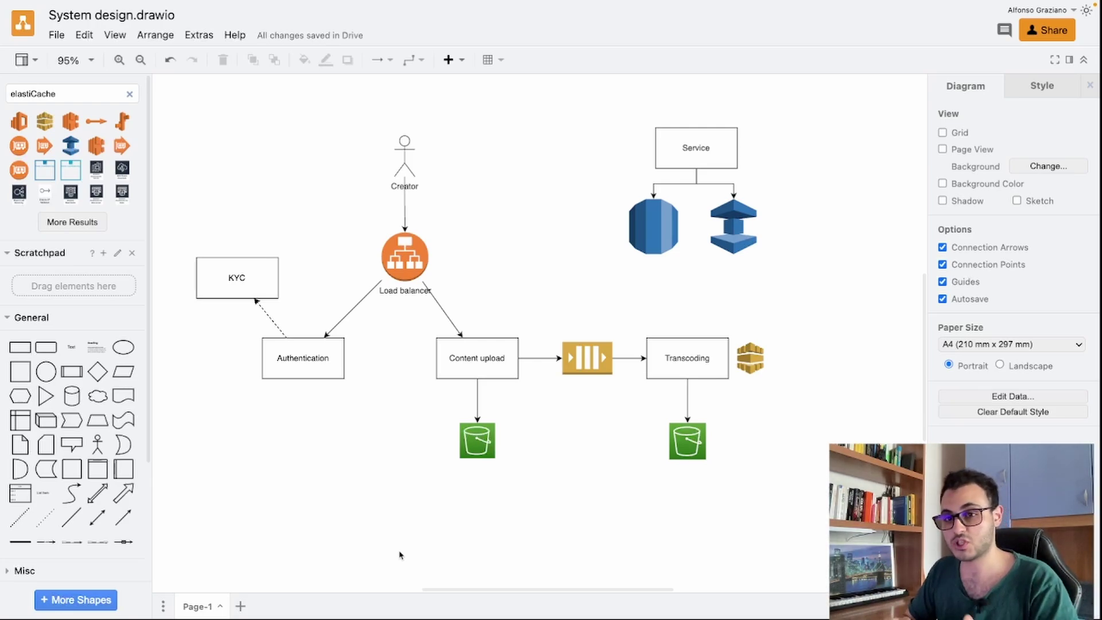
# - Place a copy of the Creator actor at lower left and rename it Watcher
pyautogui.moveTo(512, 150); pyautogui.dragTo(234, 472)
pyautogui.doubleClick(233, 472)
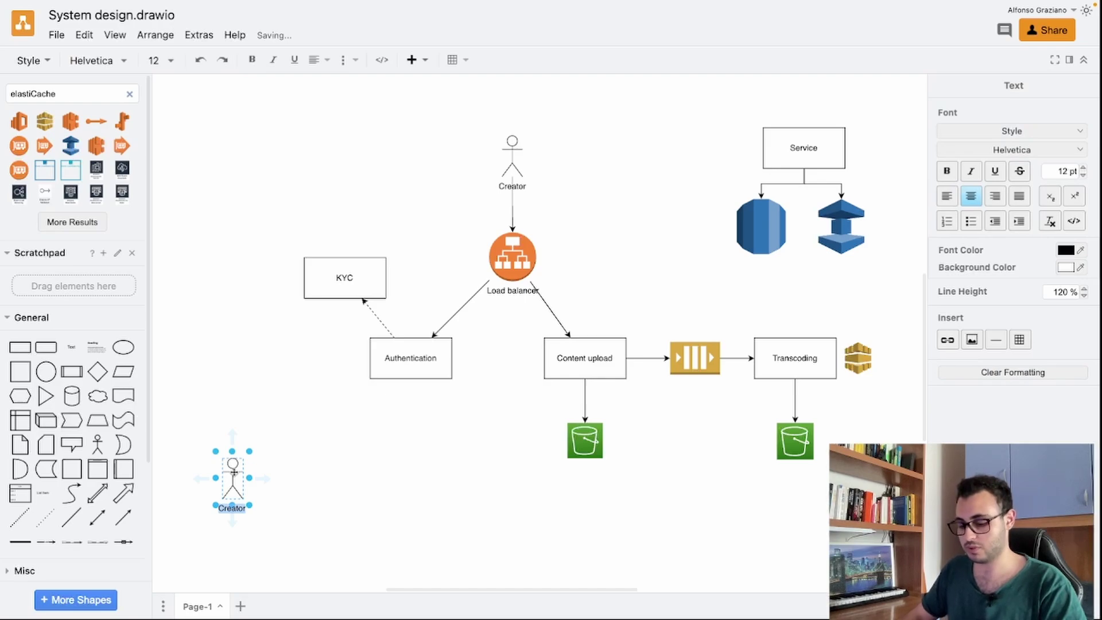
pyautogui.write('Watcher')
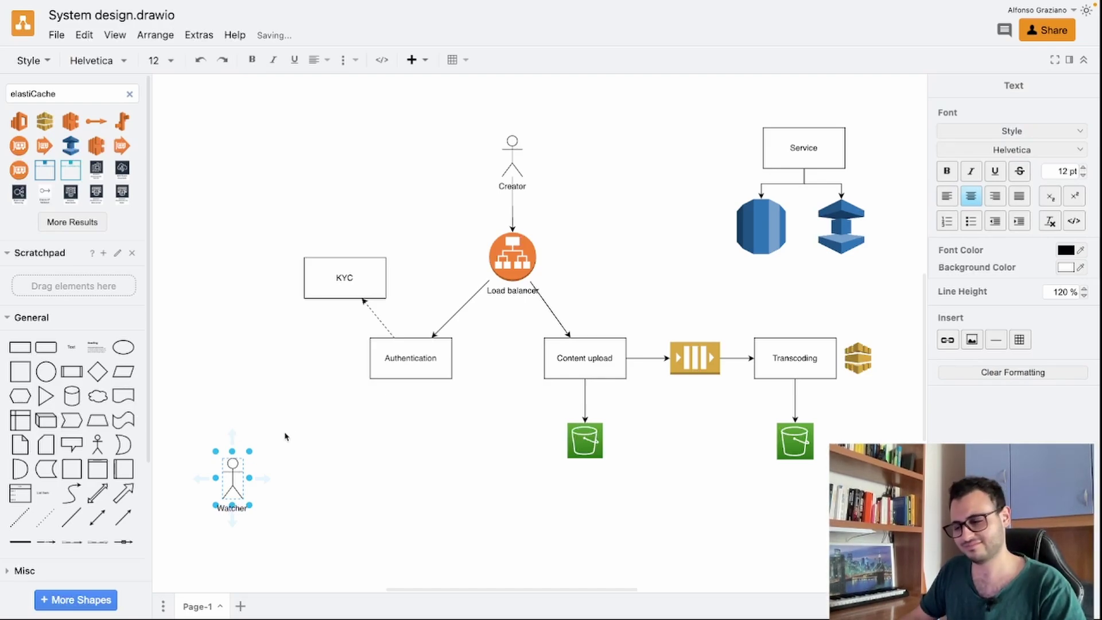
pyautogui.click(315, 438)
# - Copy the Load balancer beside Watcher and reposition the Watcher, connector and load balancer group
pyautogui.scroll(-1, 264, 440)
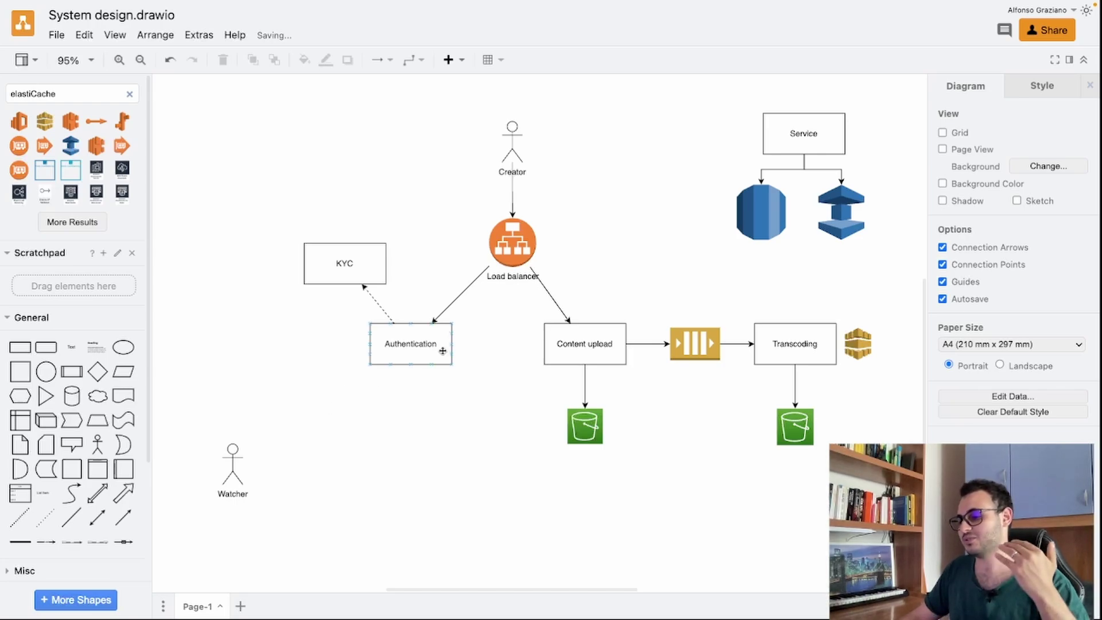
pyautogui.click(550, 345)
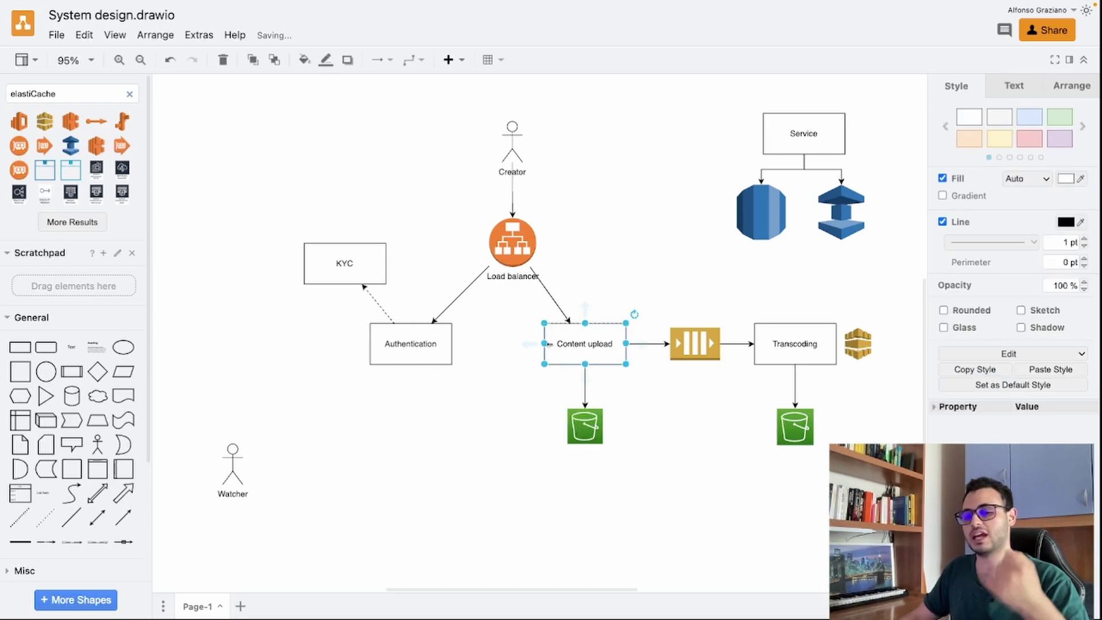
pyautogui.click(491, 430)
pyautogui.scroll(-3, 491, 431)
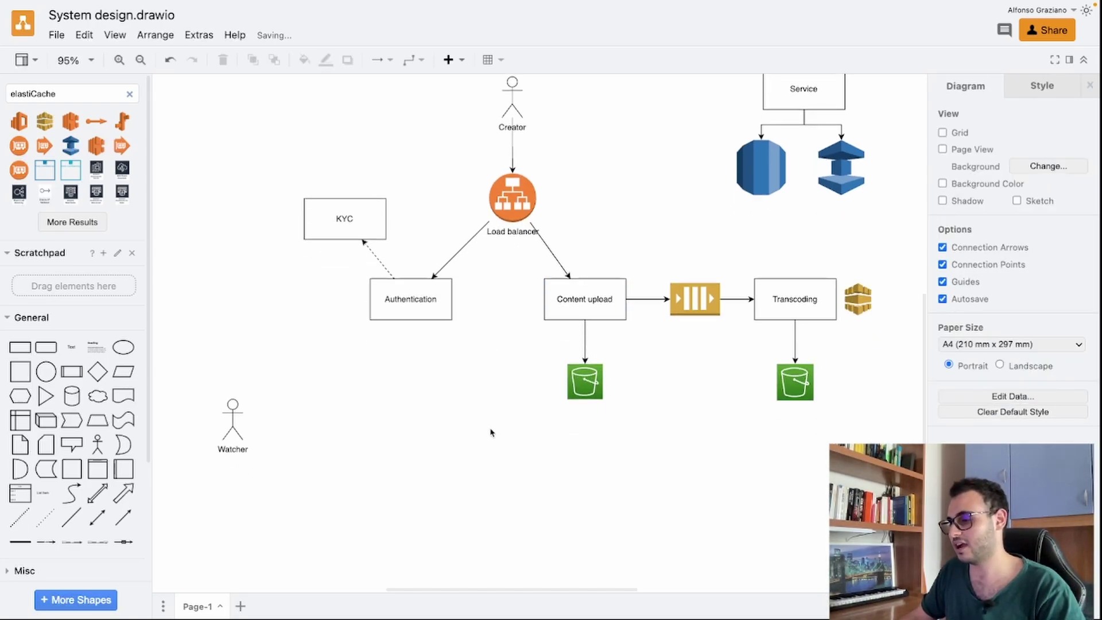
pyautogui.moveTo(499, 214); pyautogui.dragTo(313, 425)
pyautogui.click(239, 425)
pyautogui.moveTo(197, 381); pyautogui.dragTo(309, 479)
pyautogui.click(441, 451)
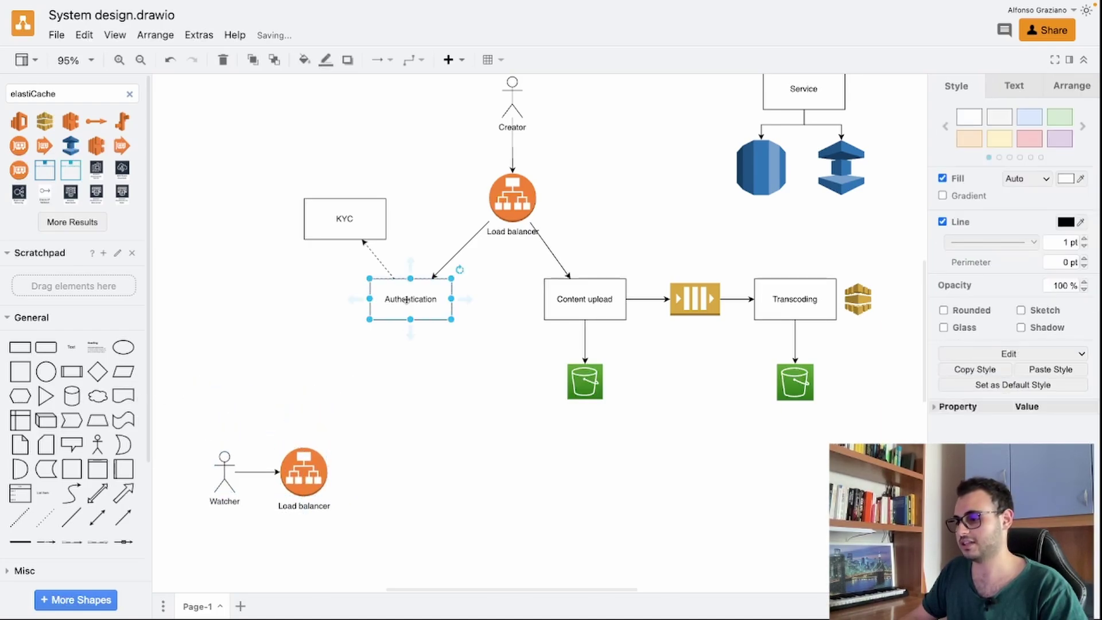
# - Duplicate the Authentication box near the Watcher flow and relabel it Search
pyautogui.moveTo(406, 299); pyautogui.dragTo(417, 402)
pyautogui.doubleClick(417, 402)
pyautogui.write('Search')
pyautogui.press('Escape')
pyautogui.click(440, 501)
# - Stack copies below Search labelled Recommendation and Detail
pyautogui.click(411, 415)
pyautogui.moveTo(411, 415); pyautogui.dragTo(405, 456)
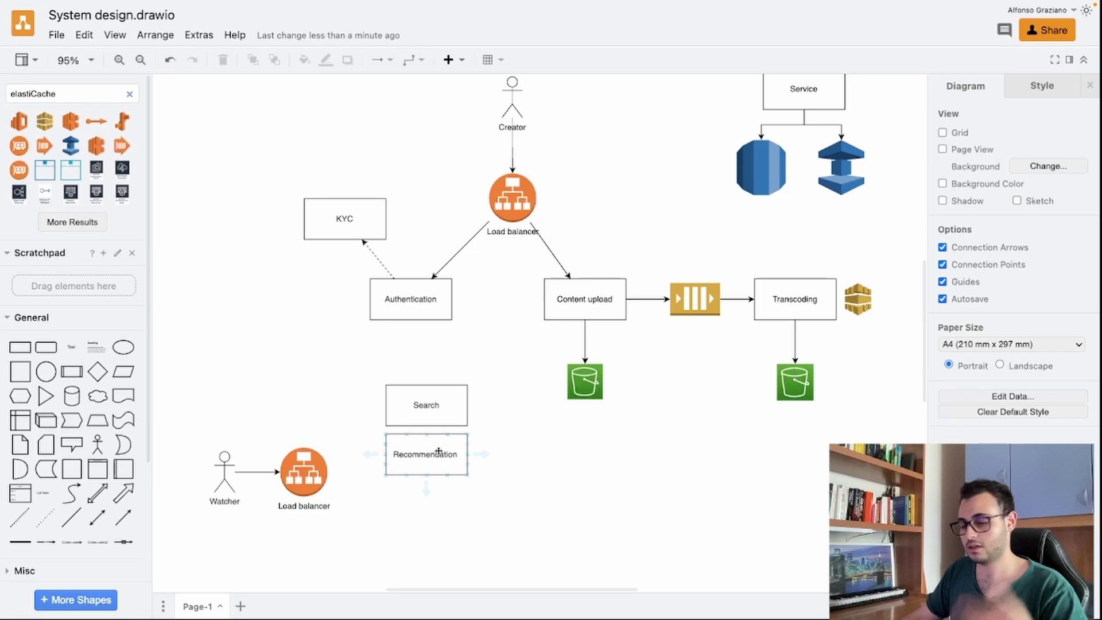
pyautogui.click(430, 454)
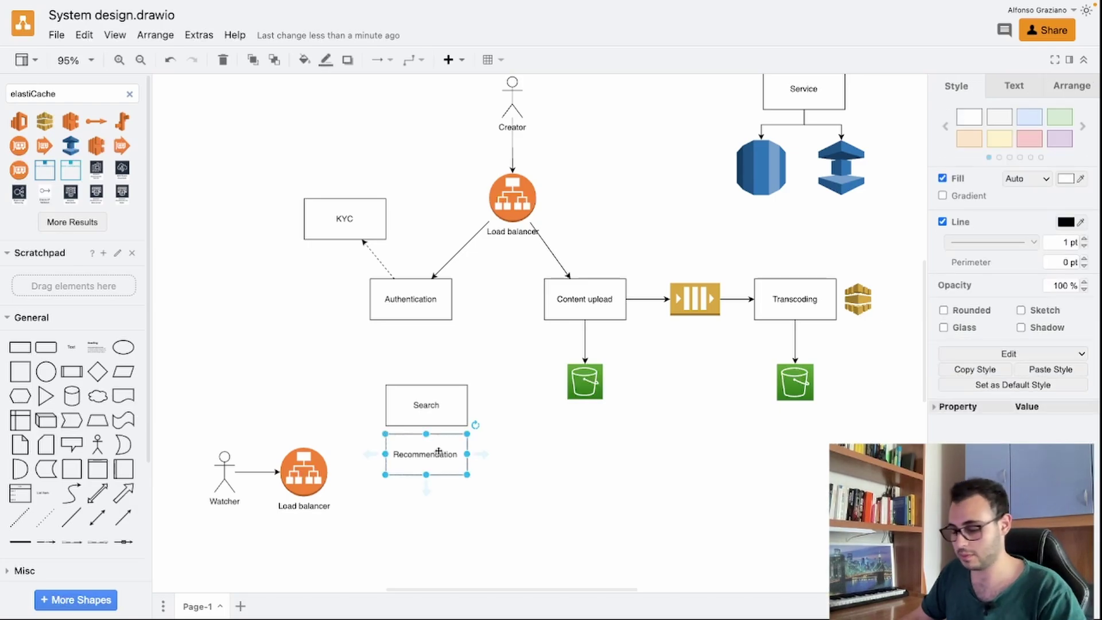
pyautogui.moveTo(430, 448); pyautogui.dragTo(427, 505)
pyautogui.write('Detail')
pyautogui.click(337, 449)
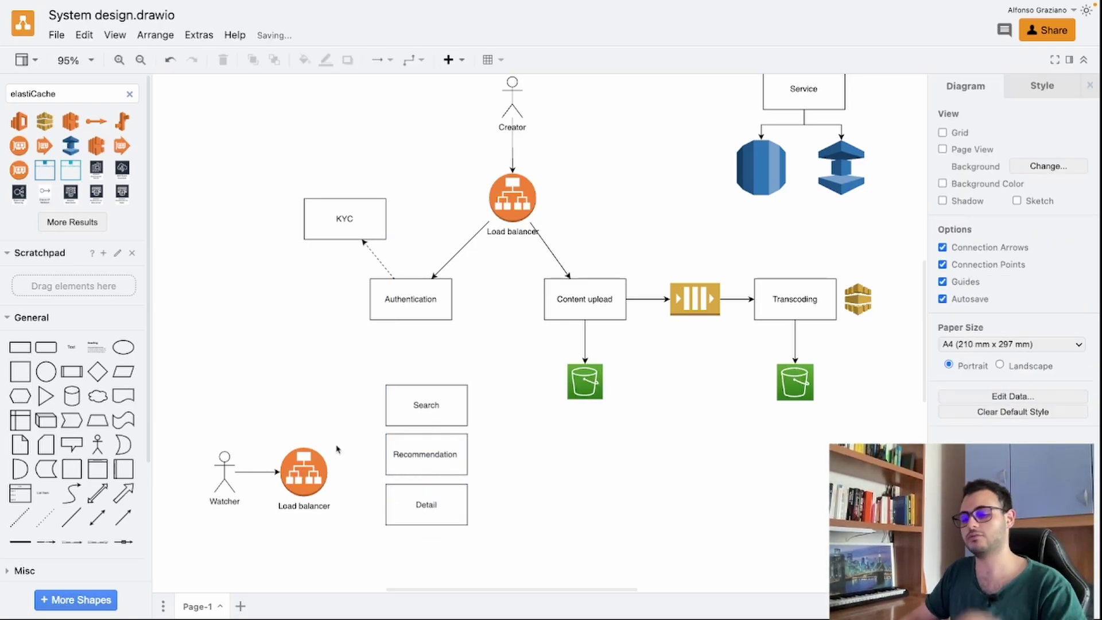
# - Select the Detail box and then the right-hand S3 bucket
pyautogui.scroll(-5, 337, 449)
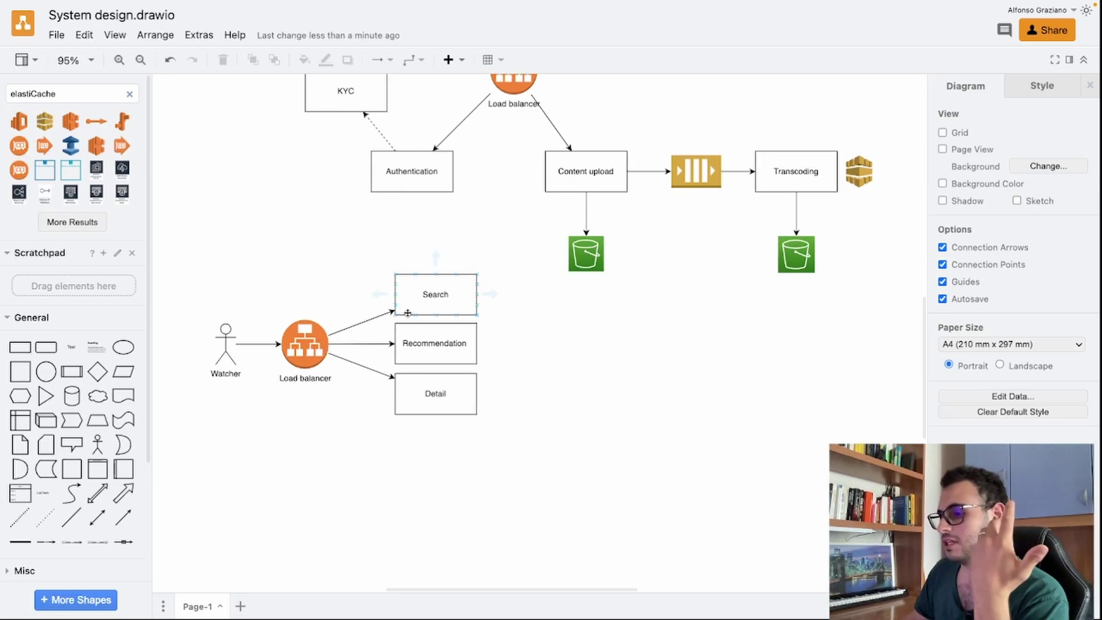
pyautogui.click(446, 399)
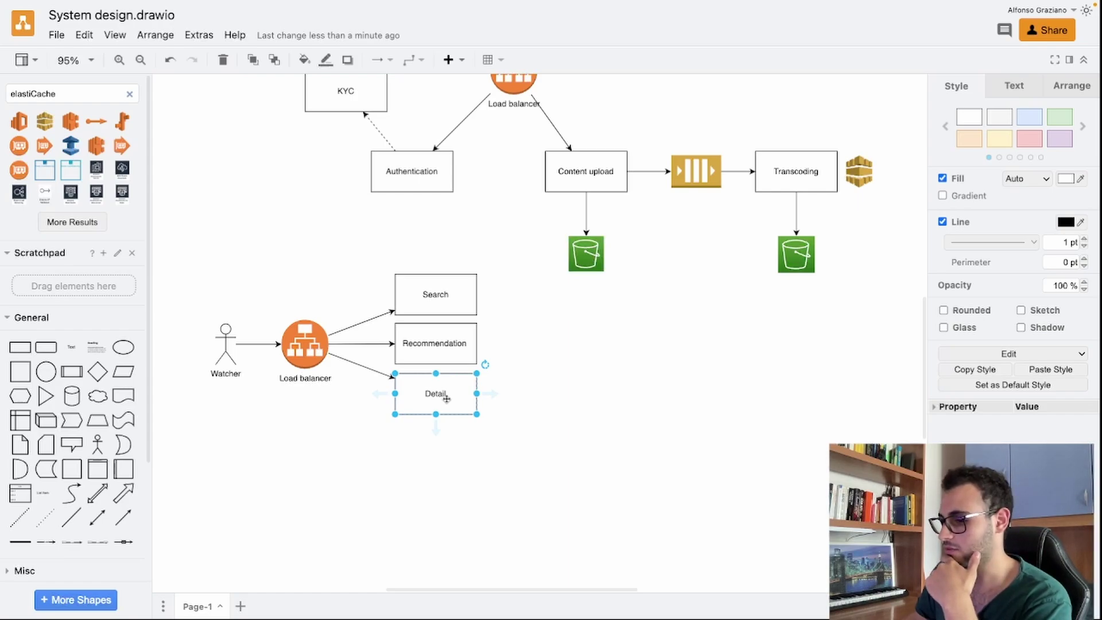
pyautogui.click(799, 257)
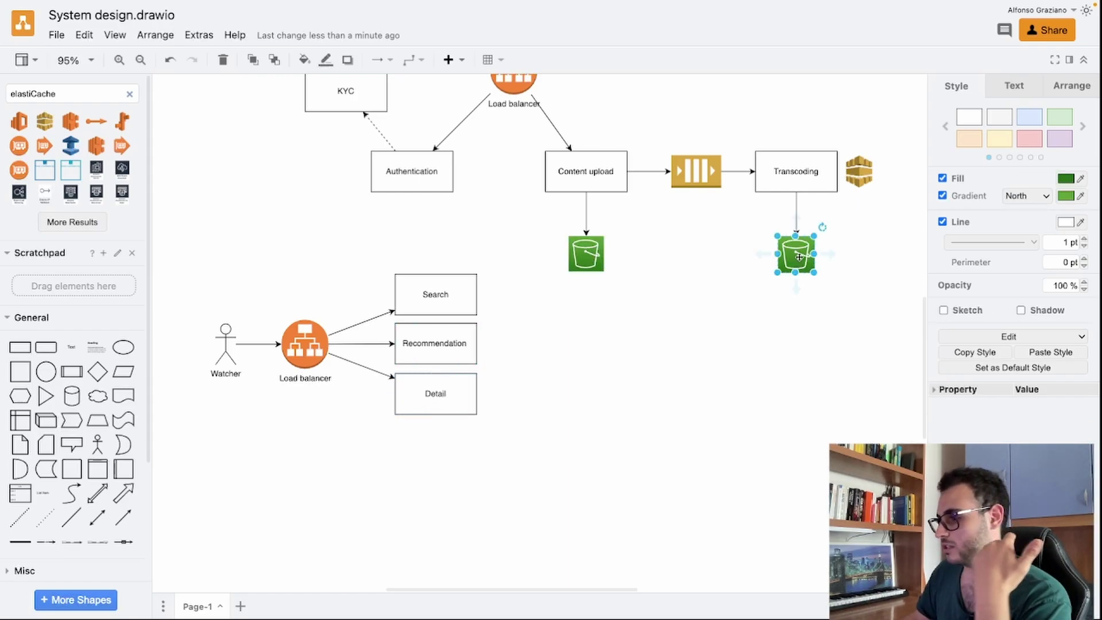
# - Add a CloudFront shape below the Watcher flow and connect the right-hand S3 bucket to it
pyautogui.click(130, 93)
pyautogui.write('cloudfront')
pyautogui.press('Return')
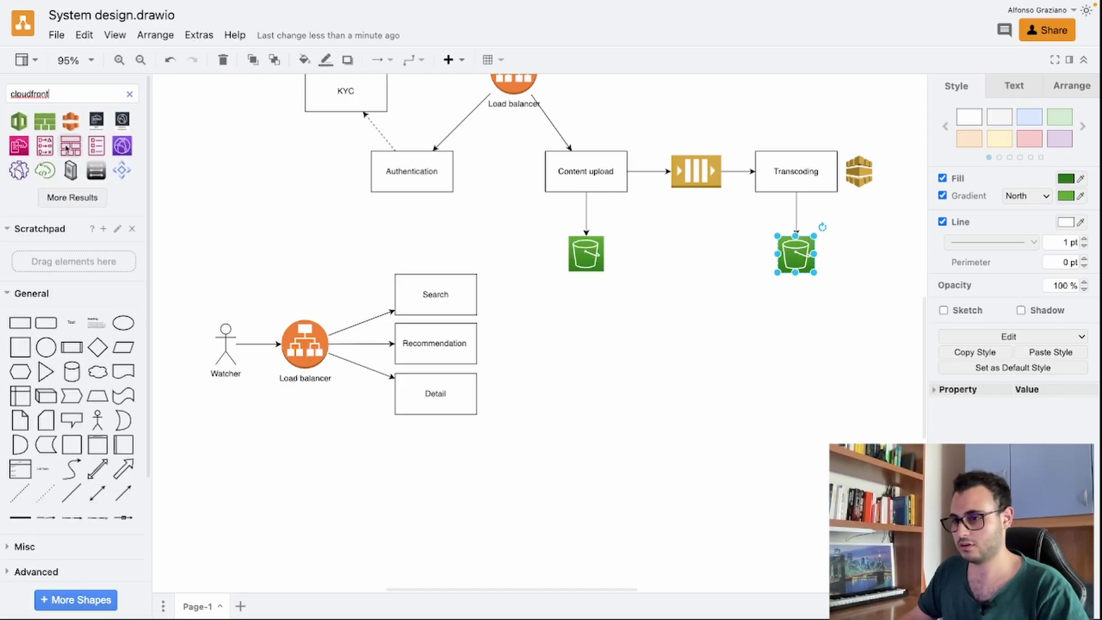
pyautogui.moveTo(71, 119); pyautogui.dragTo(284, 482)
pyautogui.click(821, 274)
pyautogui.click(798, 261)
pyautogui.moveTo(800, 291); pyautogui.dragTo(313, 485)
pyautogui.click(279, 286)
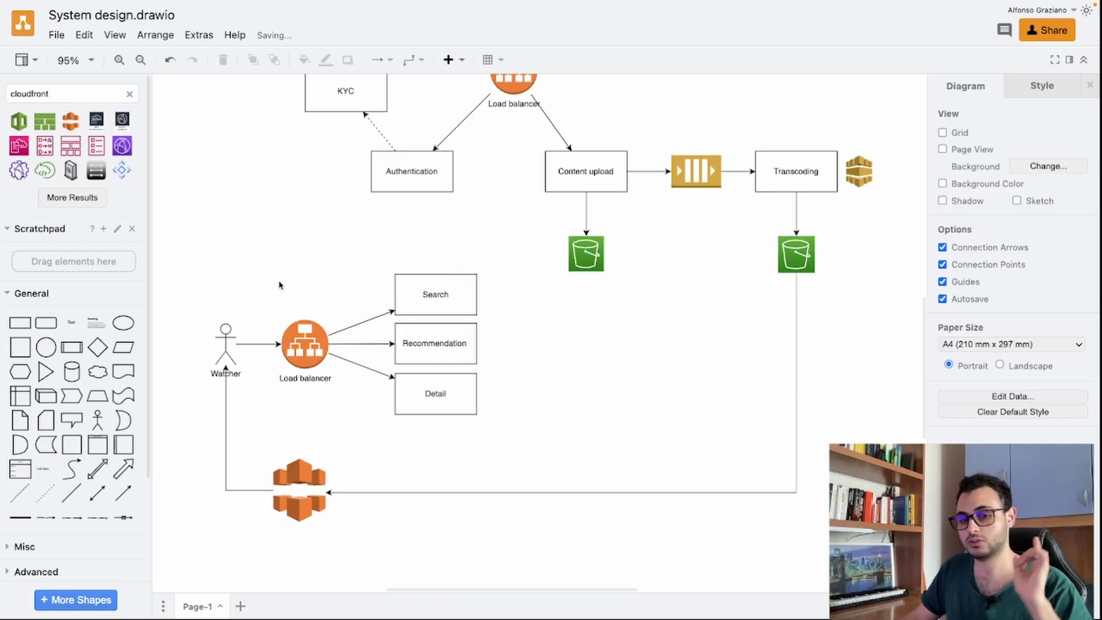
# - Connect the Watcher's Load balancer to Authentication with a straight connector
pyautogui.click(319, 326)
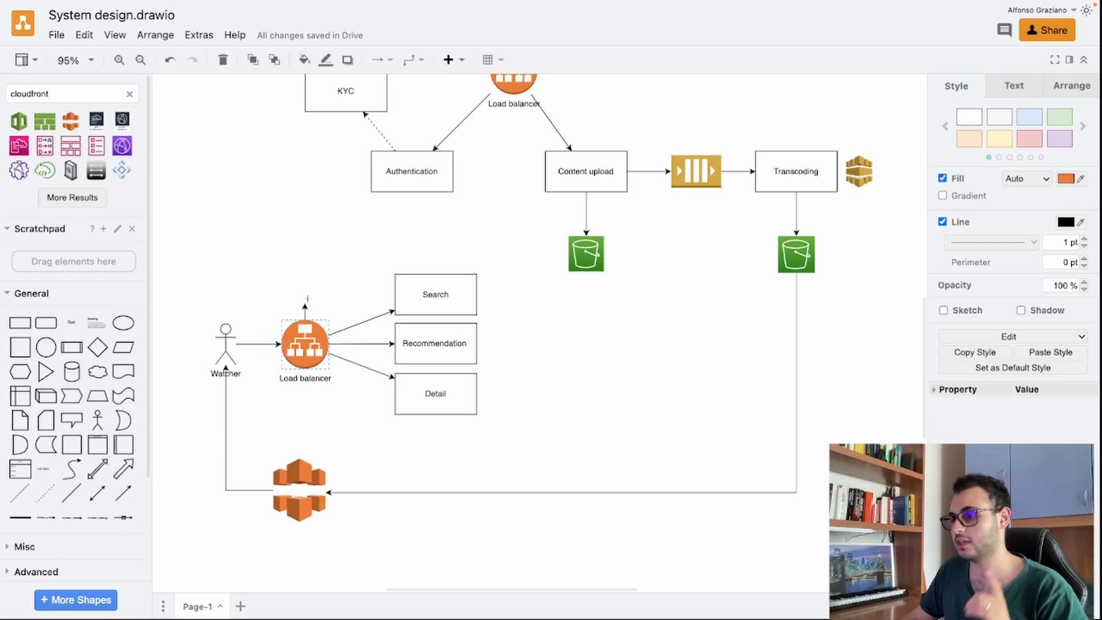
pyautogui.moveTo(342, 344); pyautogui.dragTo(409, 184)
pyautogui.click(964, 219)
pyautogui.click(965, 235)
pyautogui.click(715, 335)
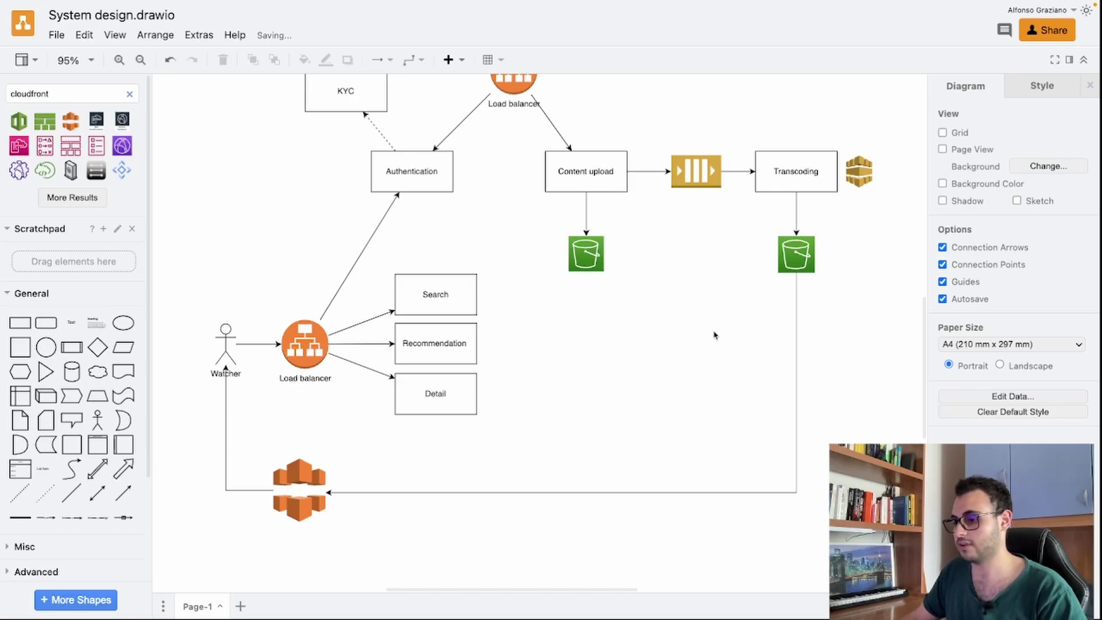
pyautogui.scroll(1, 715, 335)
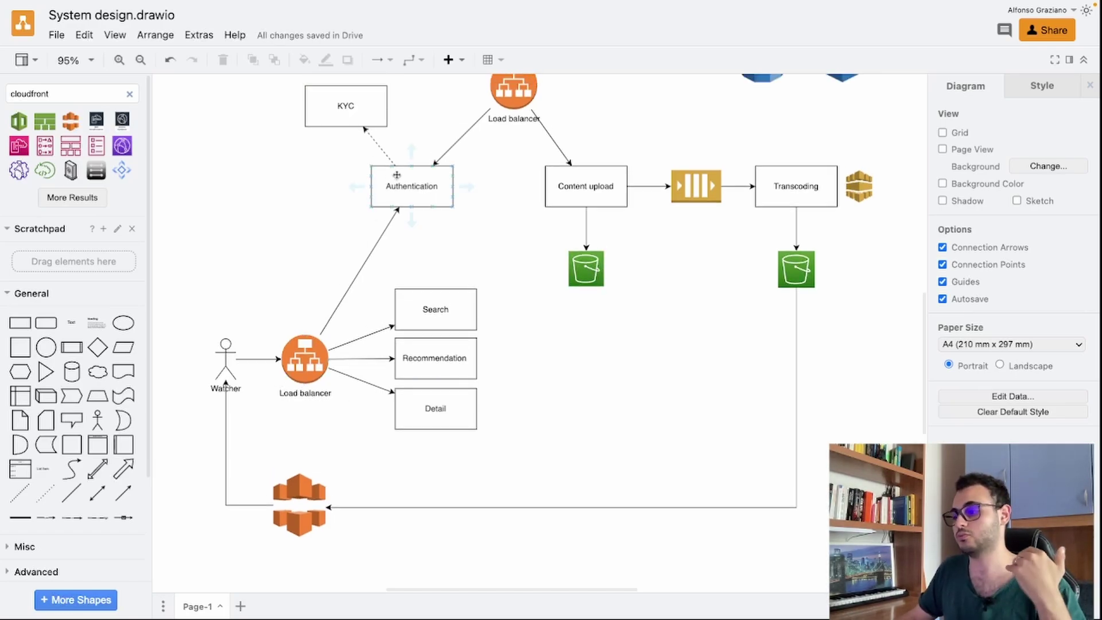
# - Place a copy of Search above it and rename it Payment
pyautogui.click(444, 314)
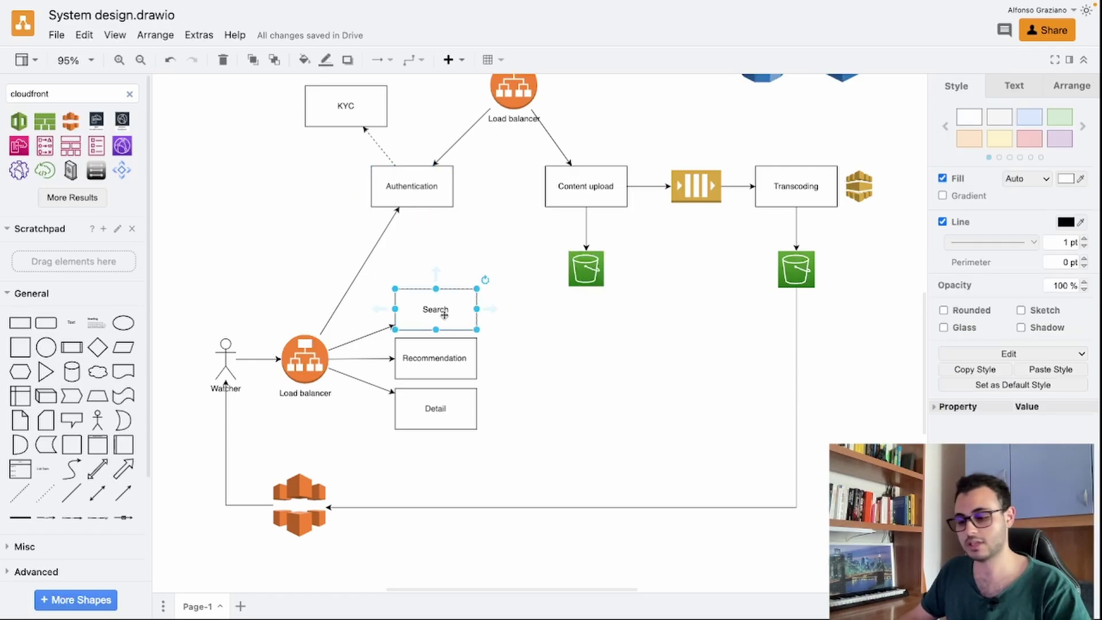
pyautogui.moveTo(450, 322); pyautogui.dragTo(450, 266)
pyautogui.doubleClick(445, 256)
pyautogui.write('Payment')
pyautogui.click(329, 225)
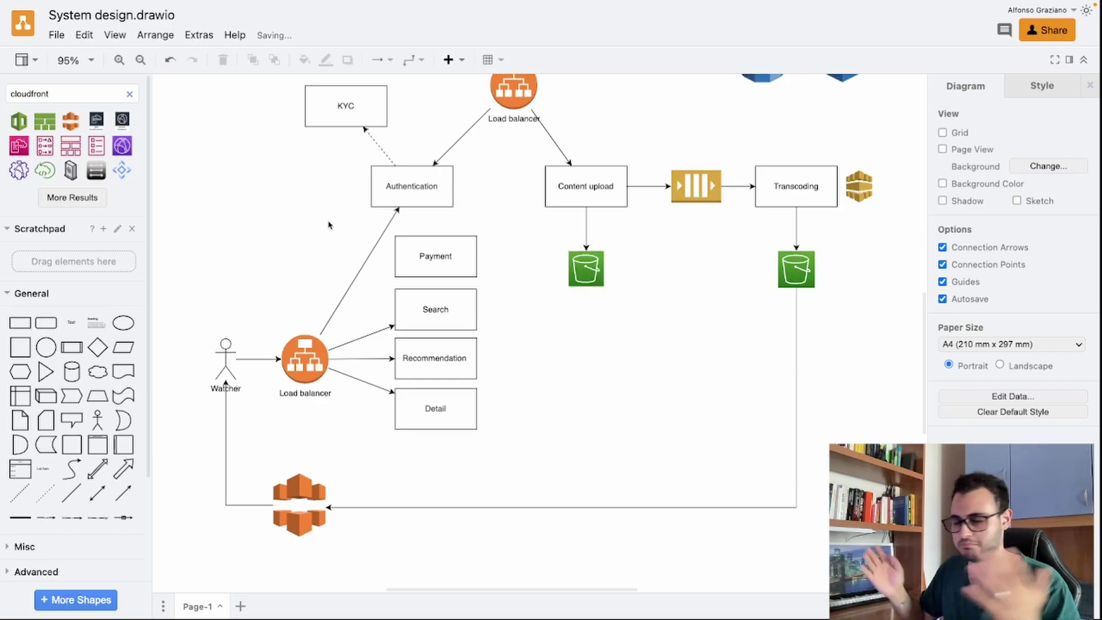
# - Draw a connector from the Creator's Load balancer to the Payment box
pyautogui.scroll(3, 329, 225)
pyautogui.click(441, 312)
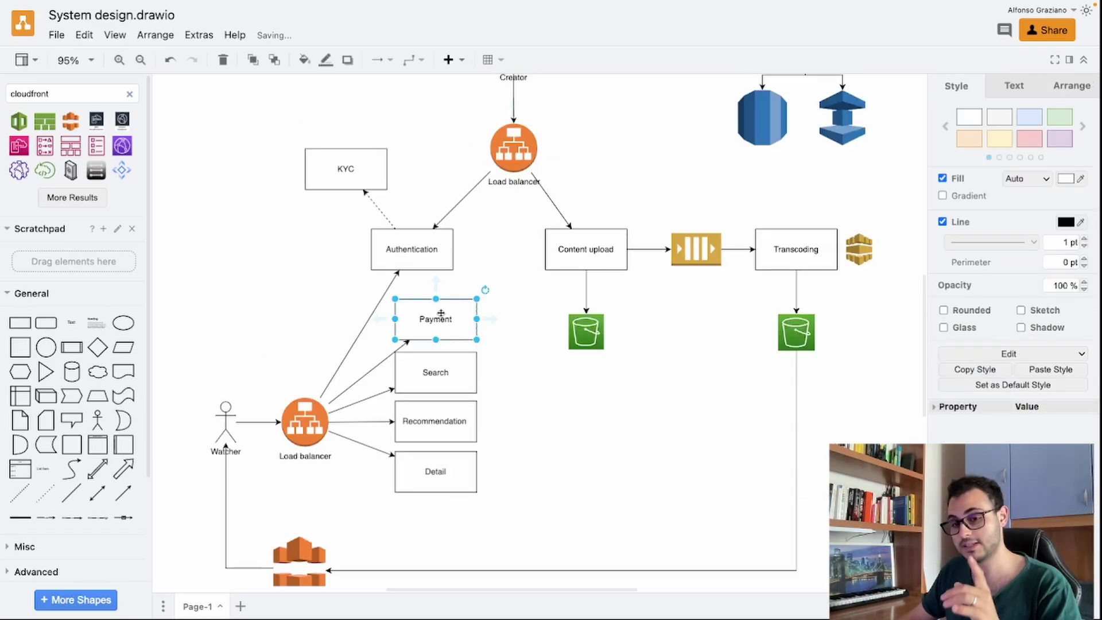
pyautogui.scroll(2, 450, 296)
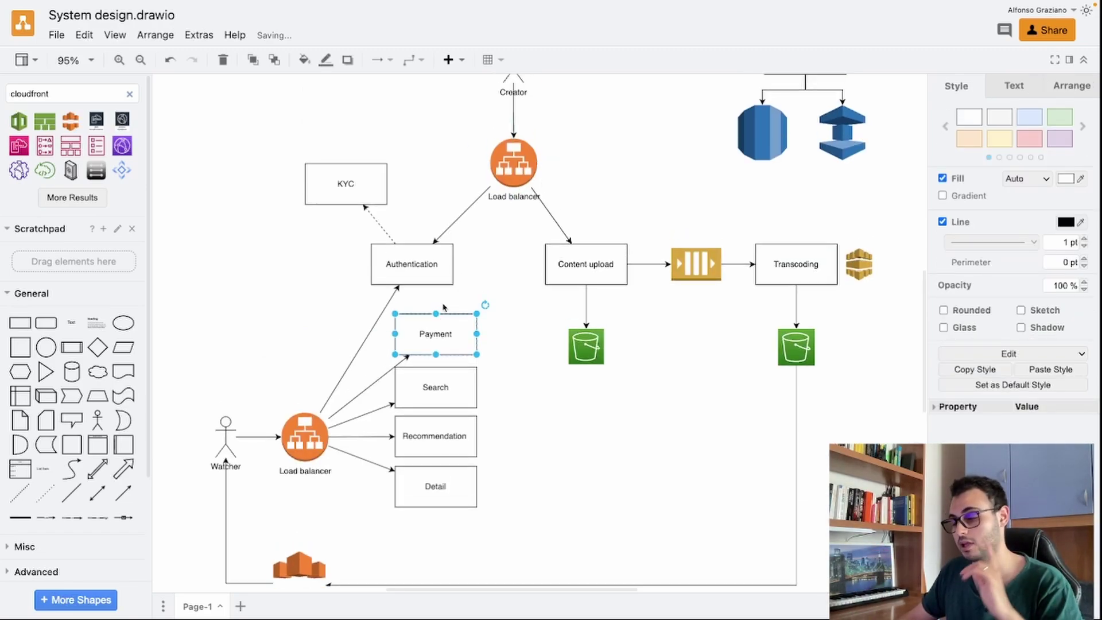
pyautogui.click(501, 188)
pyautogui.moveTo(517, 234); pyautogui.dragTo(439, 347)
pyautogui.click(967, 218)
# - Make the Payment connector a straight line and zoom out to 80%
pyautogui.click(955, 233)
pyautogui.click(728, 226)
pyautogui.hotkey('ctrl', '-')
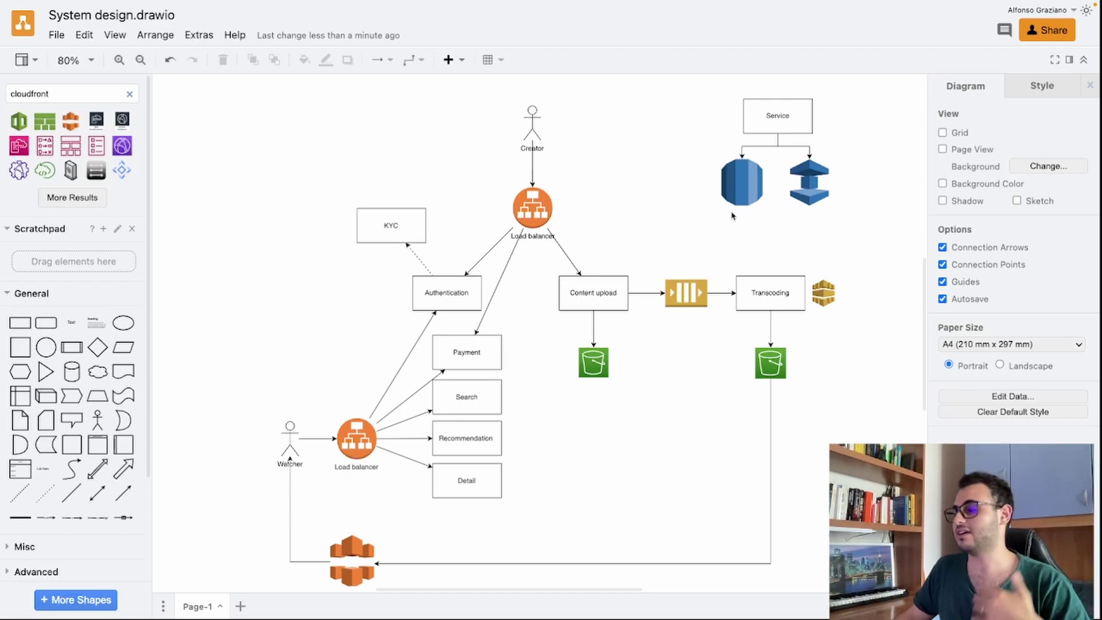
# - Select the database, cache and CloudFront icons in turn to review them
pyautogui.click(749, 194)
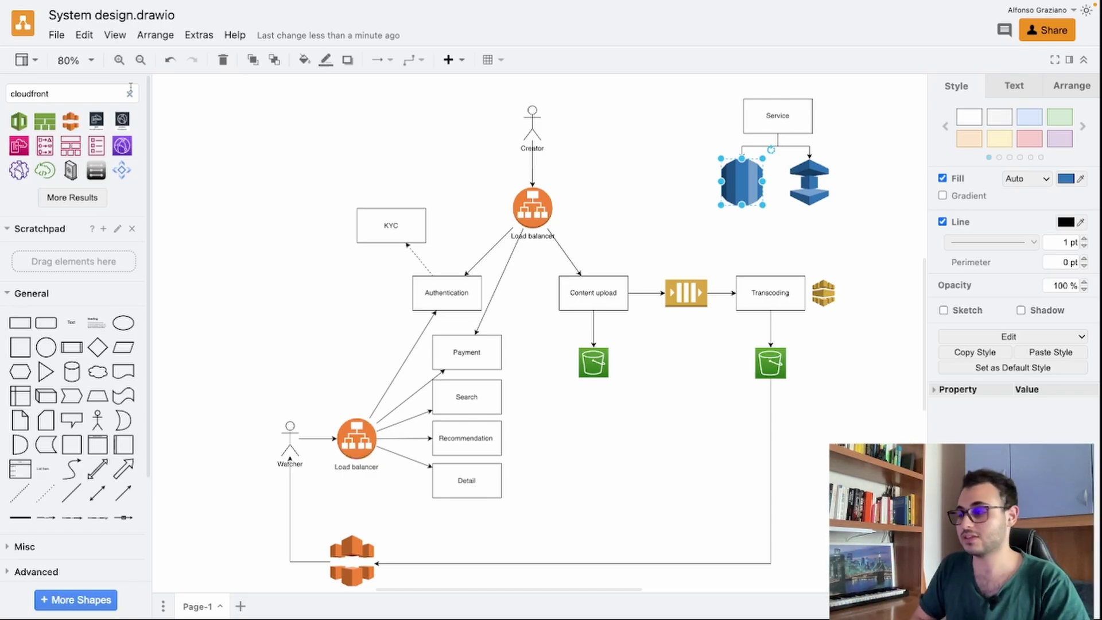
pyautogui.click(805, 188)
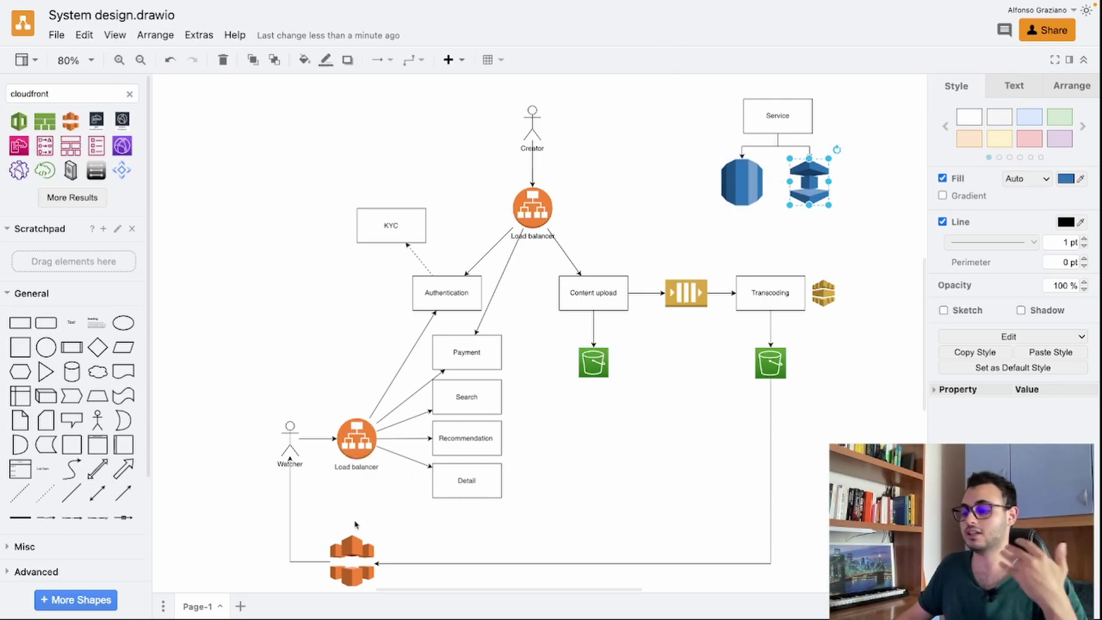
pyautogui.click(338, 545)
pyautogui.click(328, 502)
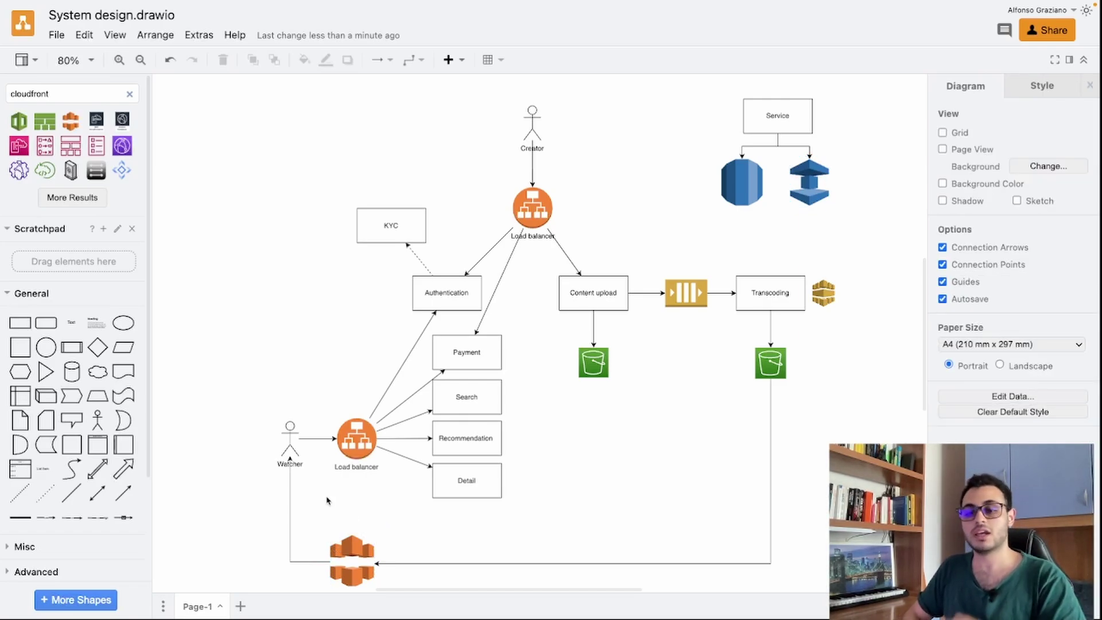